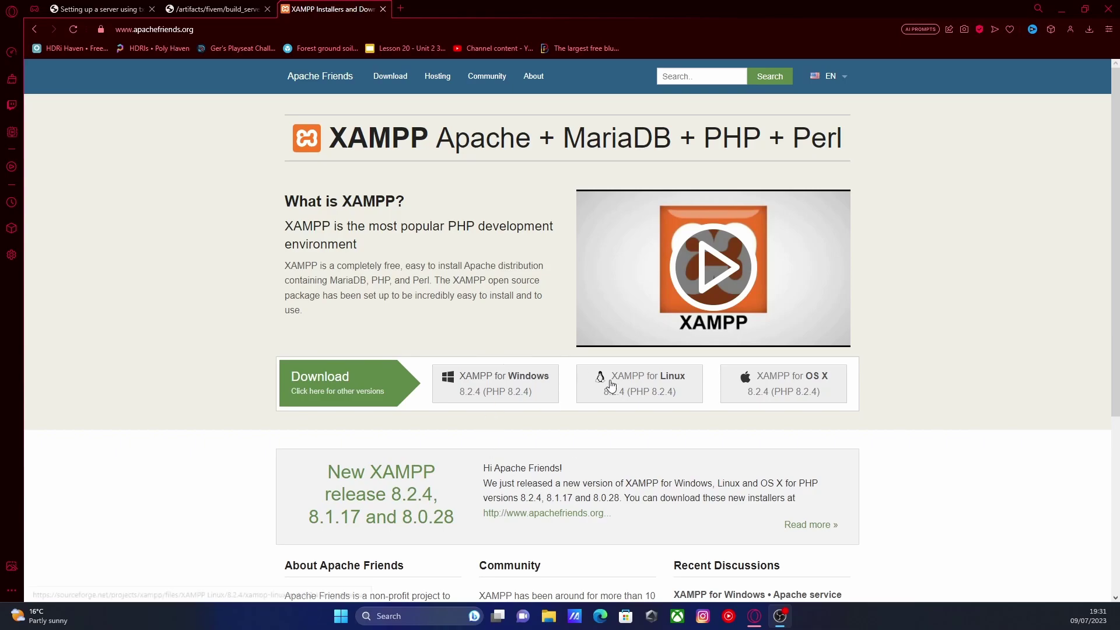
Scroll the apachefriends.org home page to find the XAMPP for Windows 8.2.4 download.
{"action": "scroll", "coordinate": [458, 392], "scroll_direction": "down", "scroll_amount": 1}
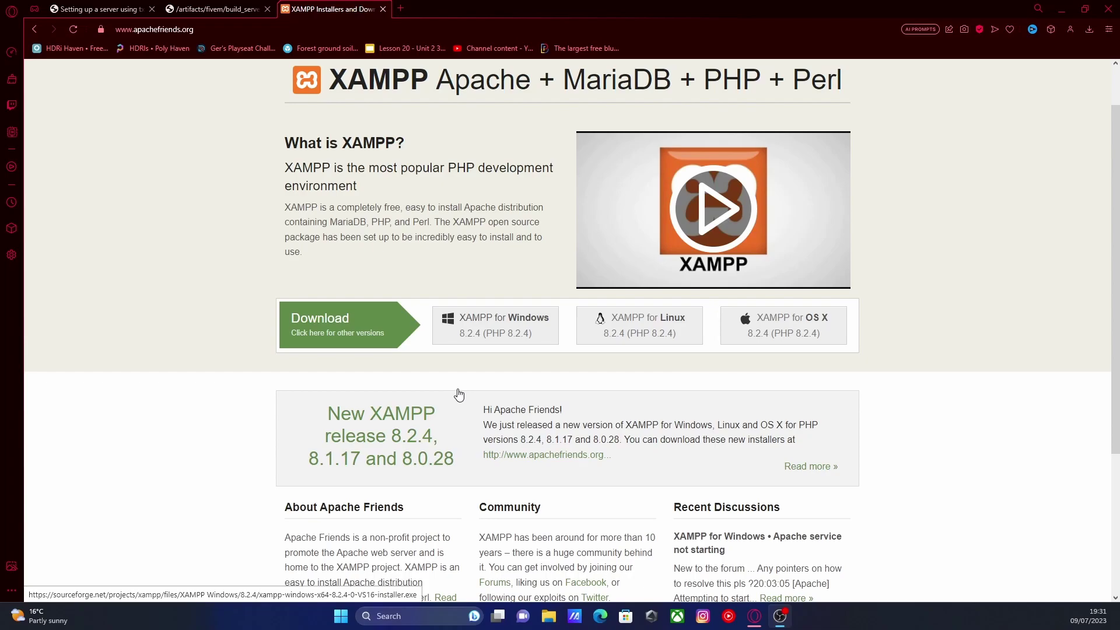
{"action": "scroll", "coordinate": [466, 355], "scroll_direction": "down", "scroll_amount": 2}
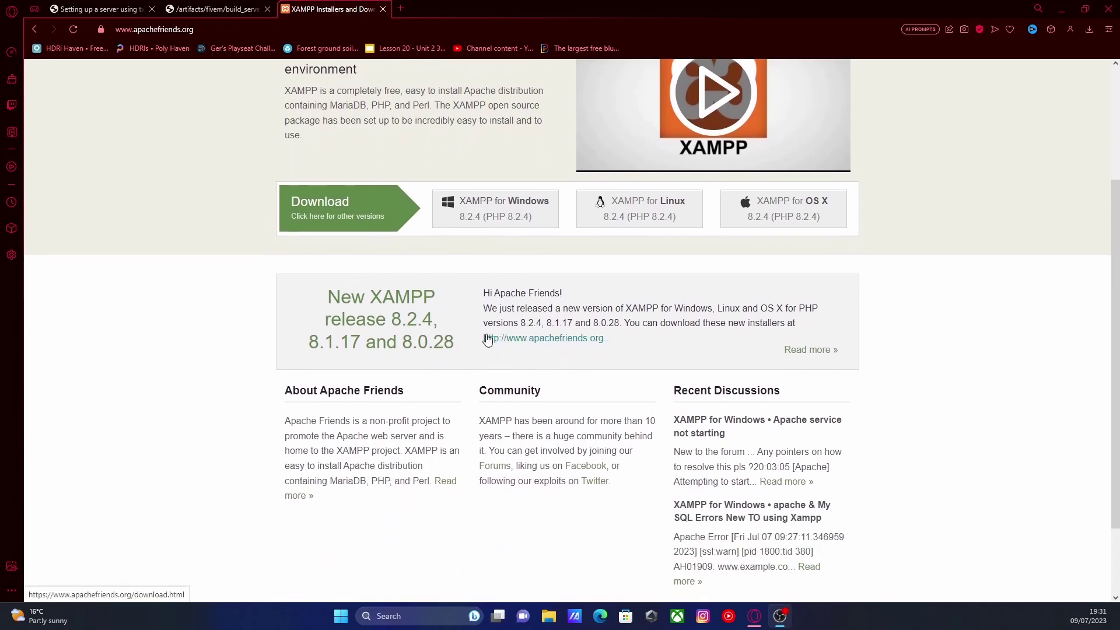
{"action": "scroll", "coordinate": [527, 374], "scroll_direction": "up", "scroll_amount": 2}
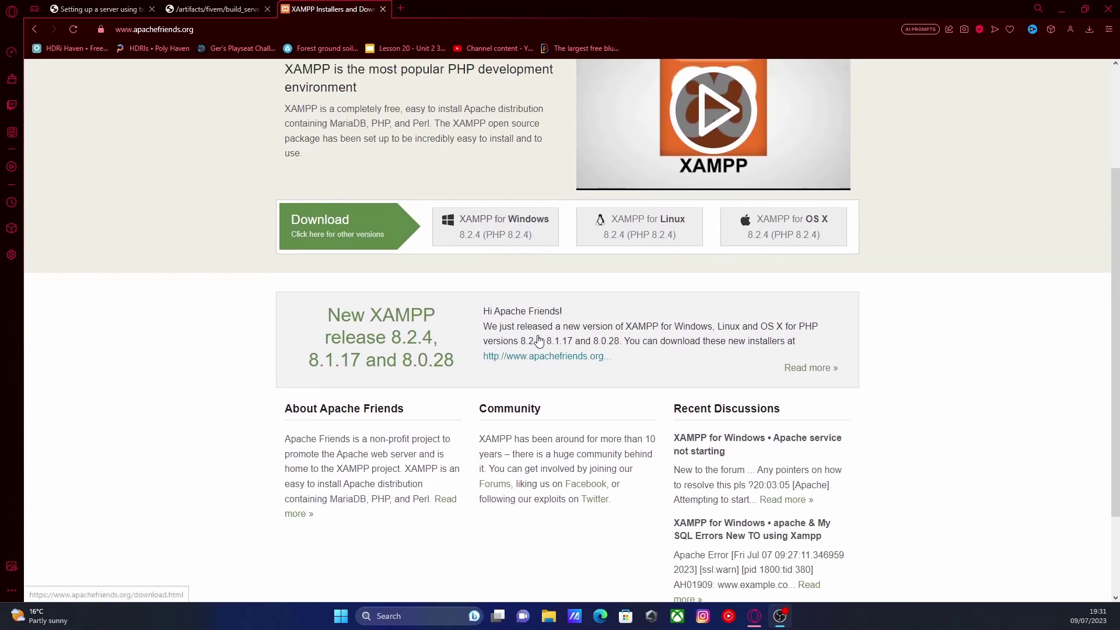
Download xampp-windows-x64-8.2.4-0-VS16-installer.exe from SourceForge and run the installer.
{"action": "left_click", "coordinate": [526, 321]}
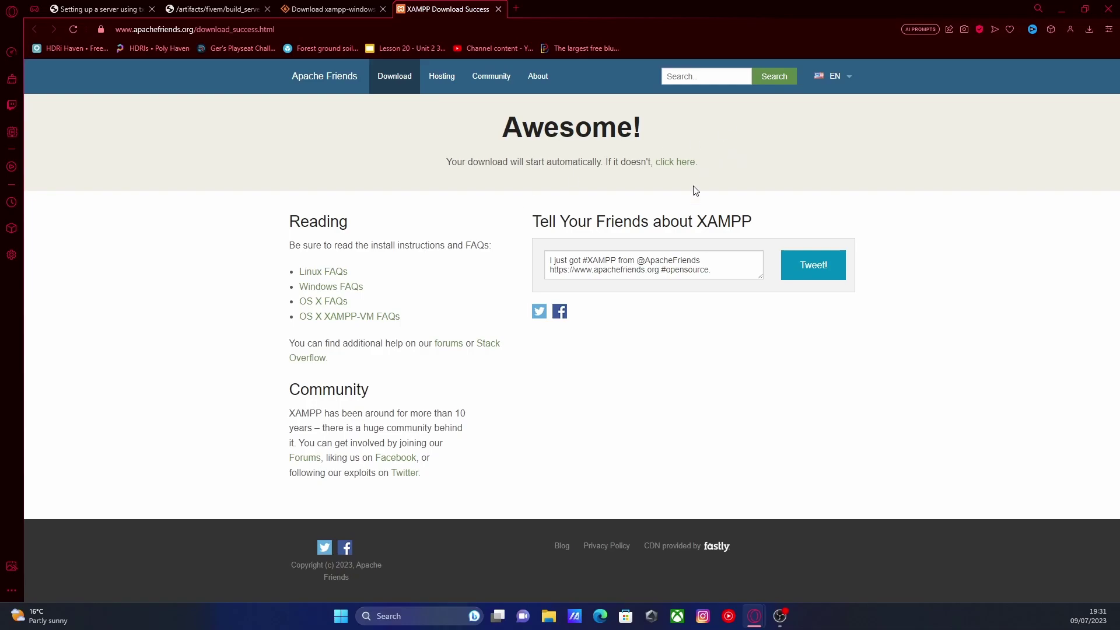
{"action": "left_click", "coordinate": [679, 165]}
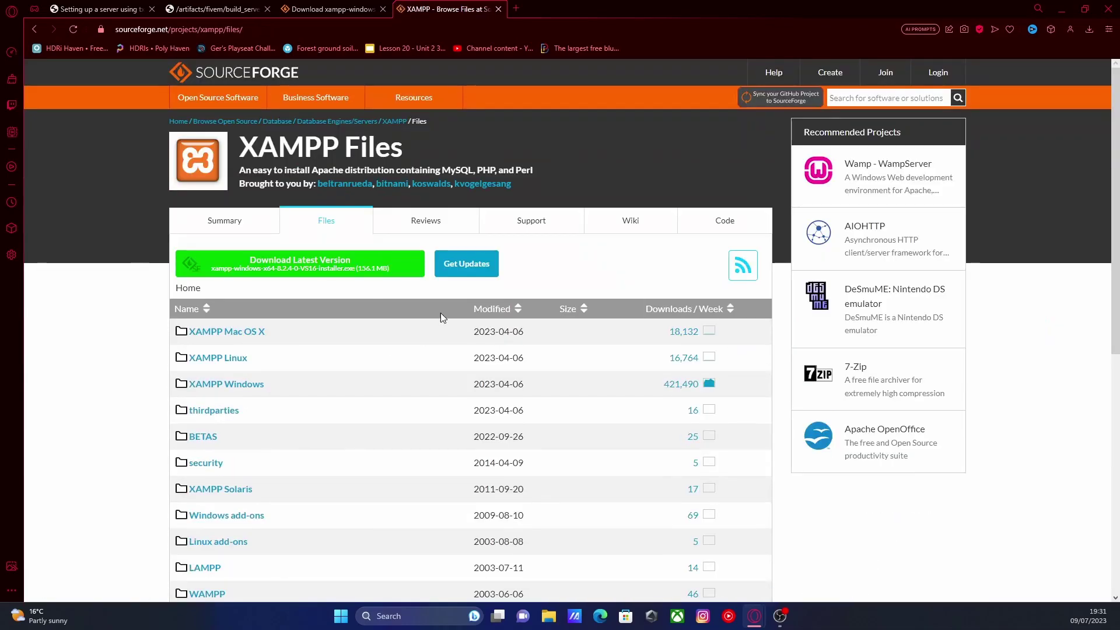
{"action": "left_click", "coordinate": [309, 263]}
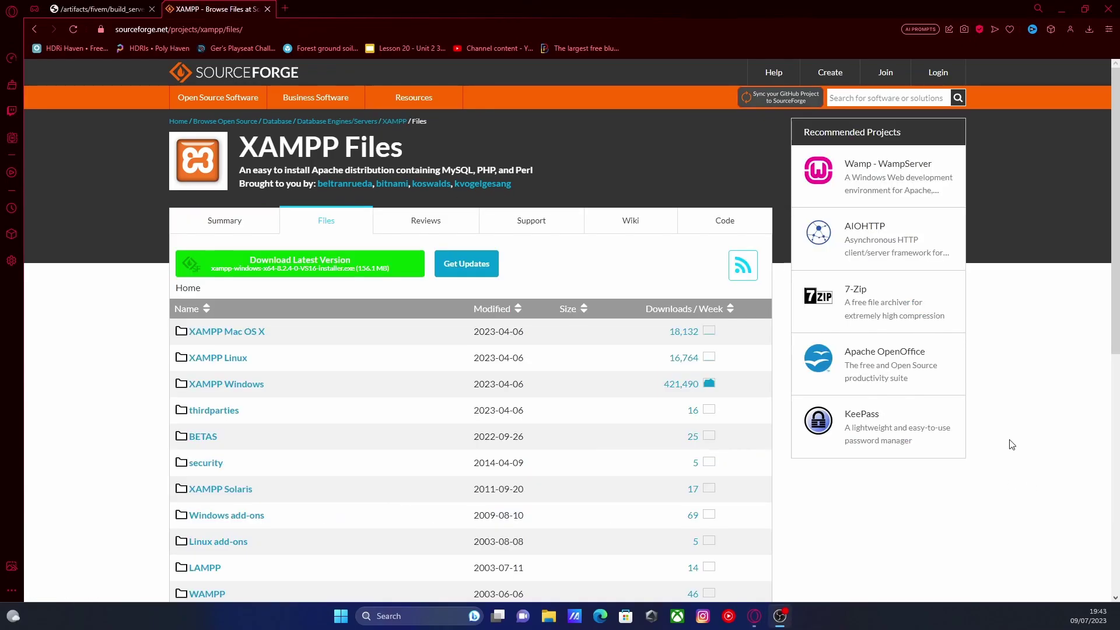
{"action": "left_click", "coordinate": [1091, 29]}
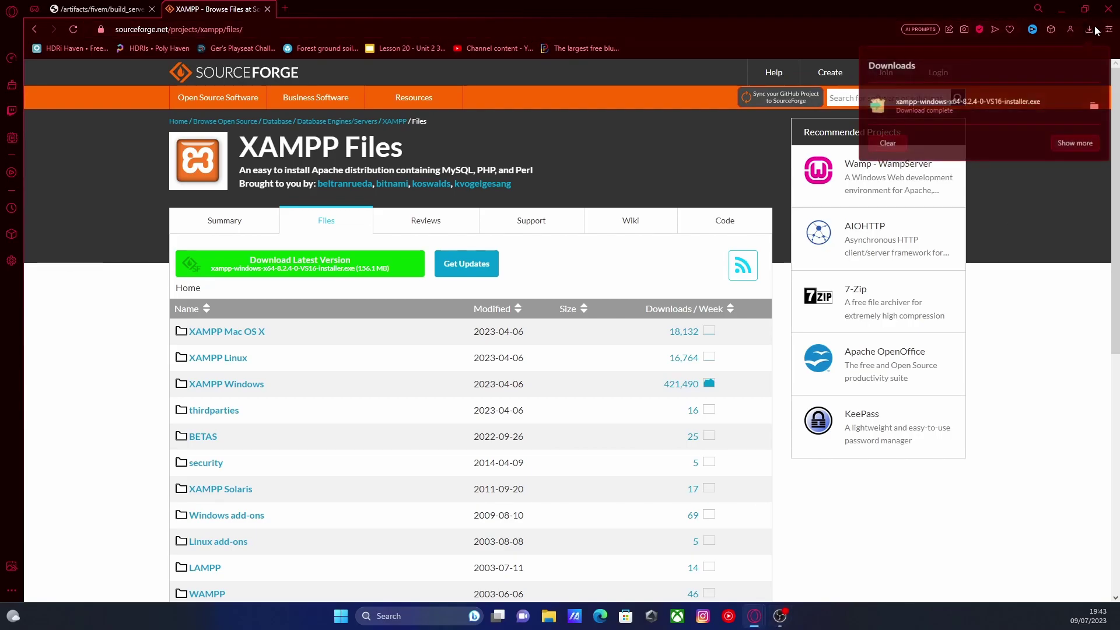
{"action": "left_click", "coordinate": [1027, 108]}
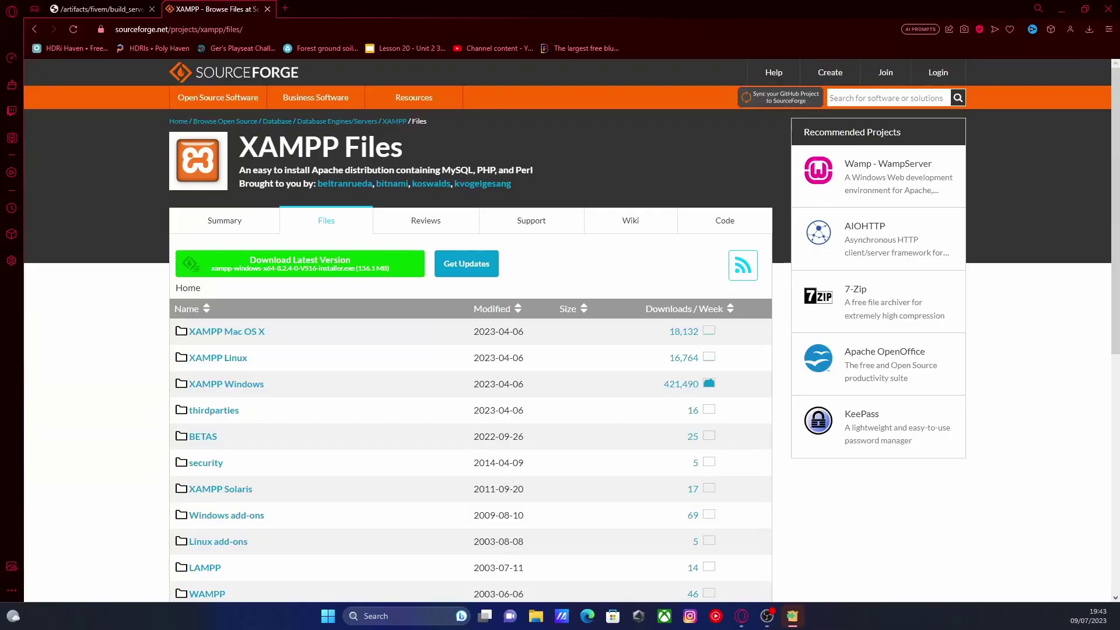
Install XAMPP with default components into C:\xampp, using English as the language.
{"action": "left_click_drag", "start_coordinate": [712, 142], "coordinate": [627, 220]}
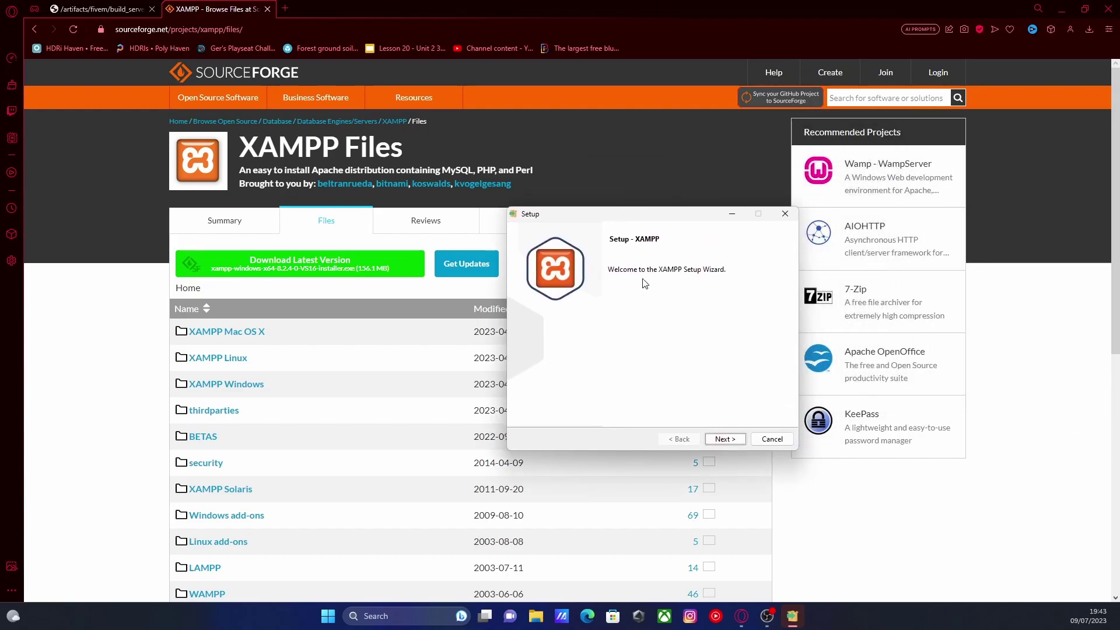
{"action": "left_click", "coordinate": [725, 438]}
{"action": "left_click", "coordinate": [725, 438]}
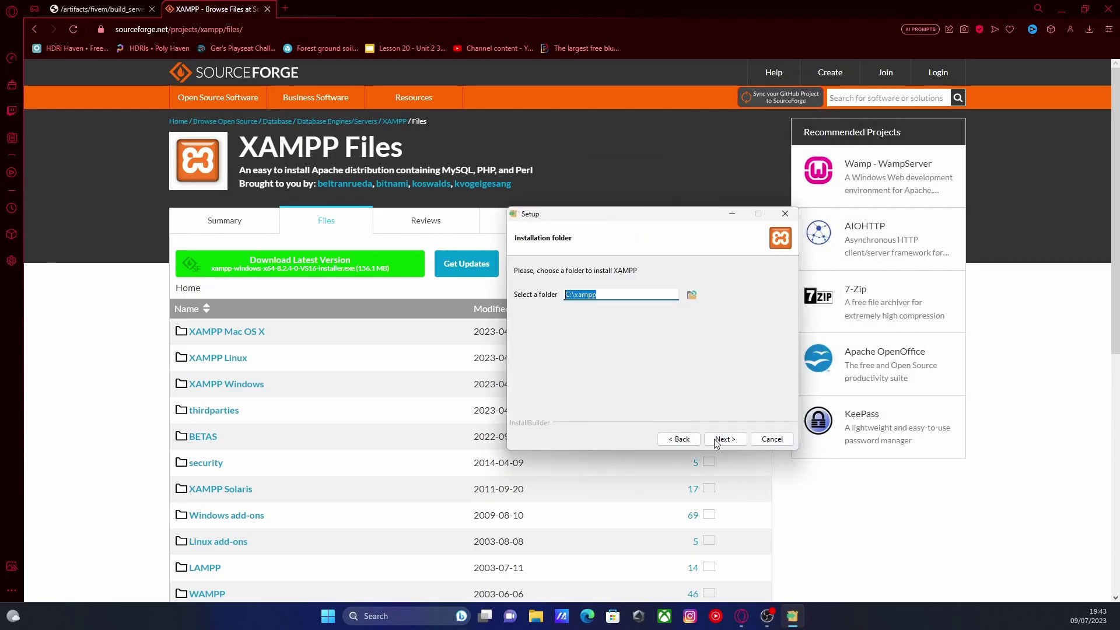
{"action": "left_click", "coordinate": [725, 438]}
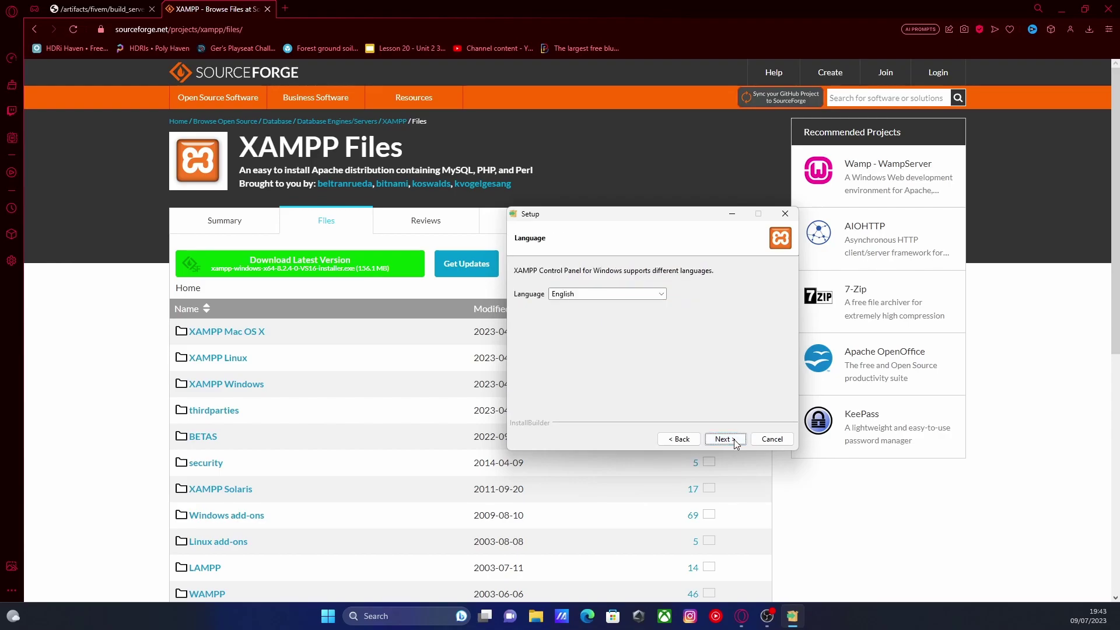
{"action": "left_click", "coordinate": [725, 438]}
{"action": "left_click", "coordinate": [724, 439]}
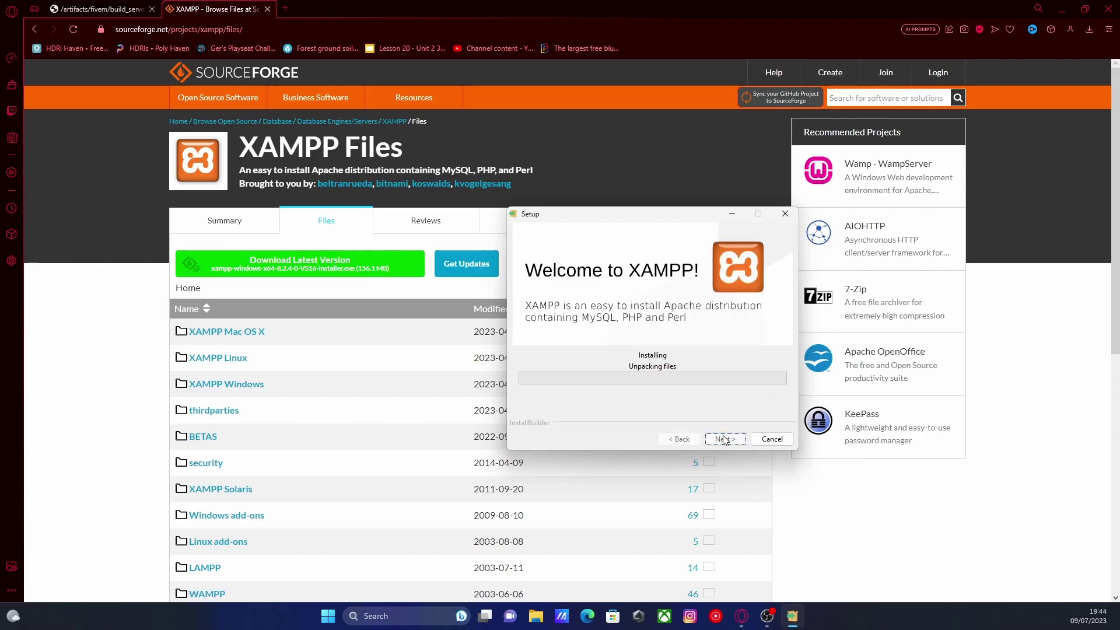
{"action": "left_click_drag", "start_coordinate": [576, 221], "coordinate": [507, 176]}
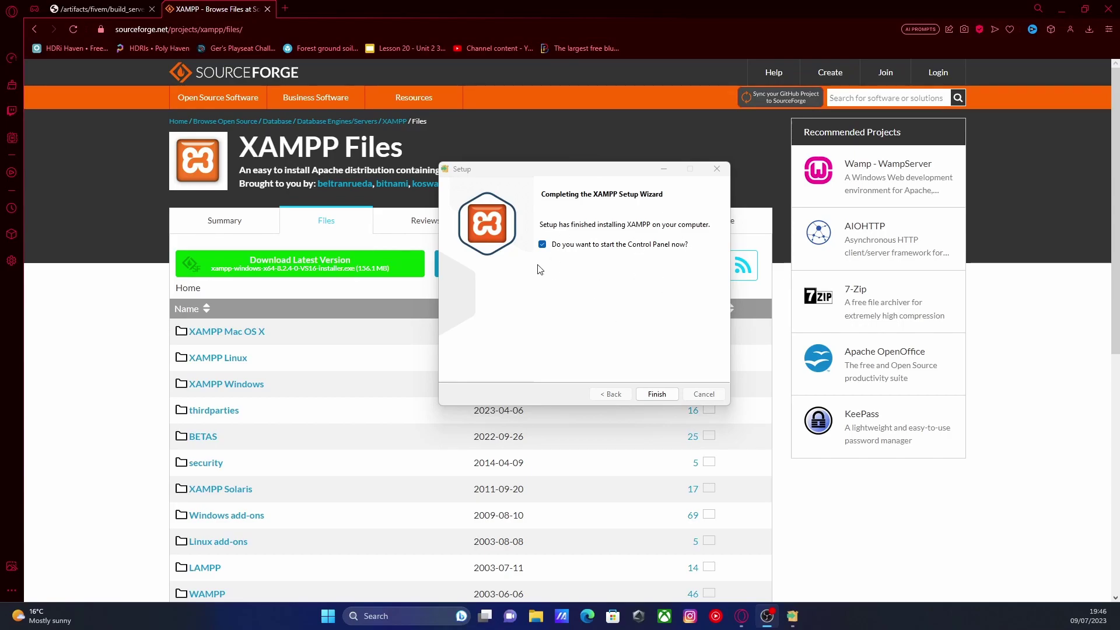
Finish setup and start MySQL (port 3306) and Apache (ports 80, 443) in the Control Panel.
{"action": "left_click", "coordinate": [657, 393]}
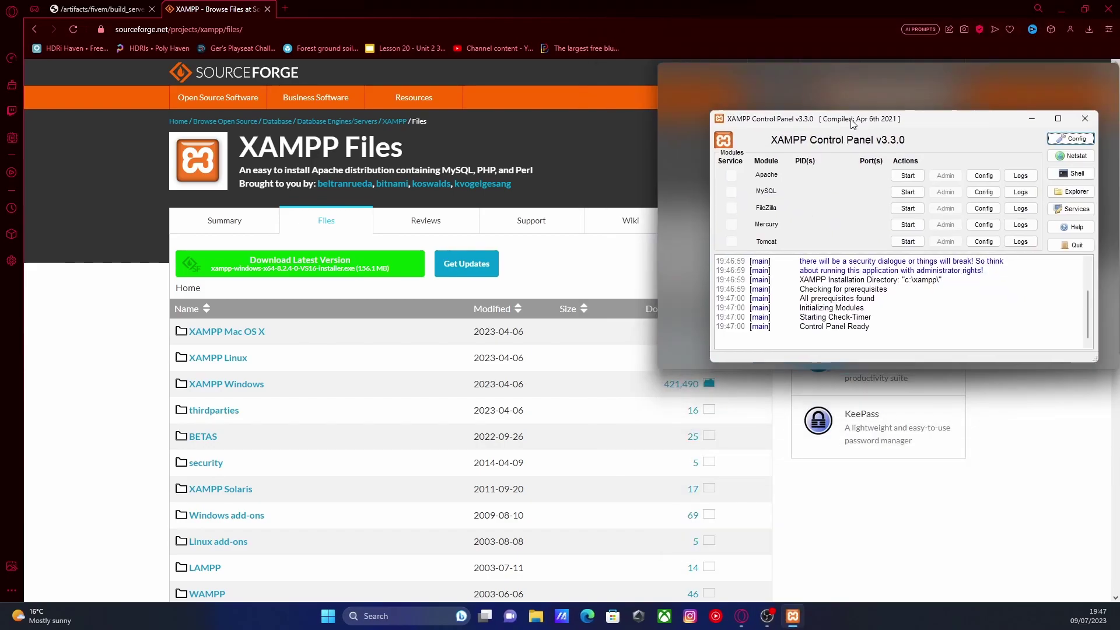
{"action": "left_click_drag", "start_coordinate": [781, 91], "coordinate": [557, 173]}
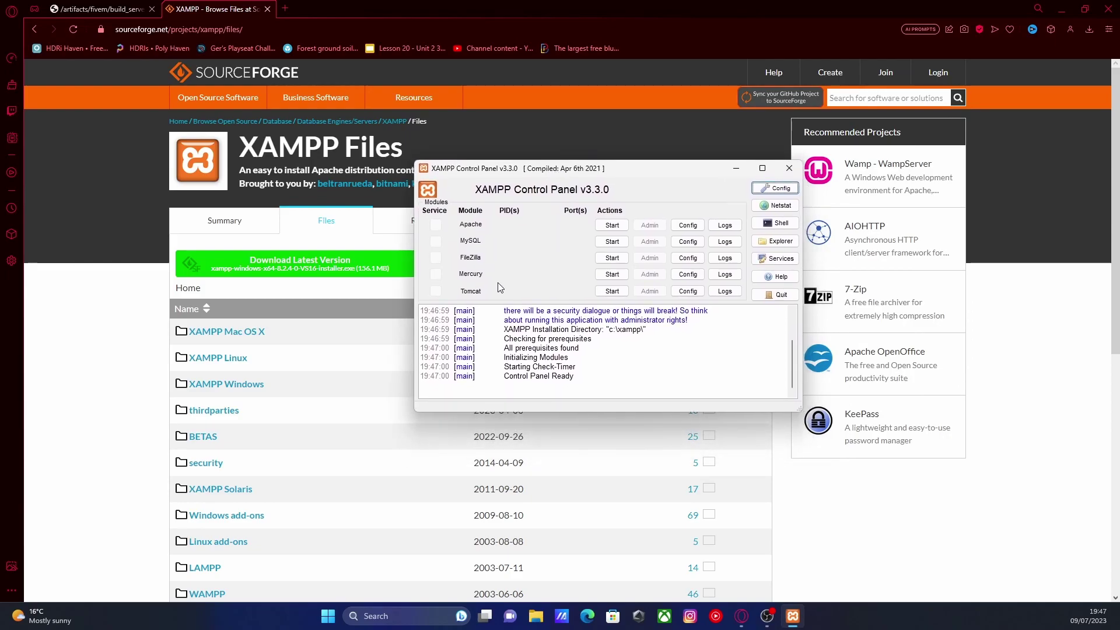
{"action": "left_click", "coordinate": [617, 243]}
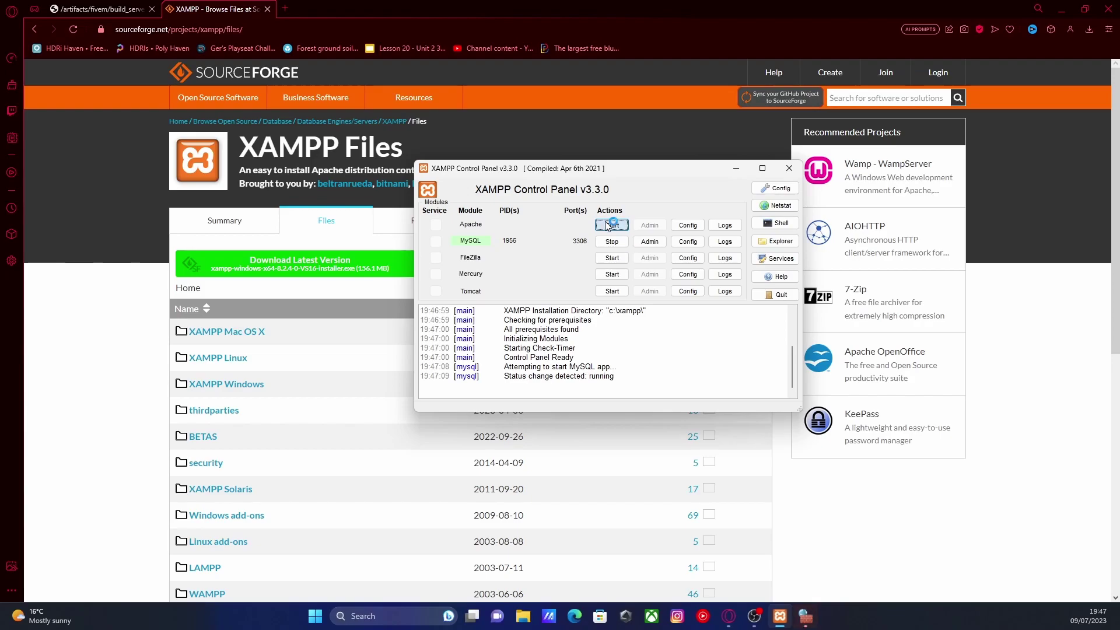
{"action": "left_click", "coordinate": [609, 225]}
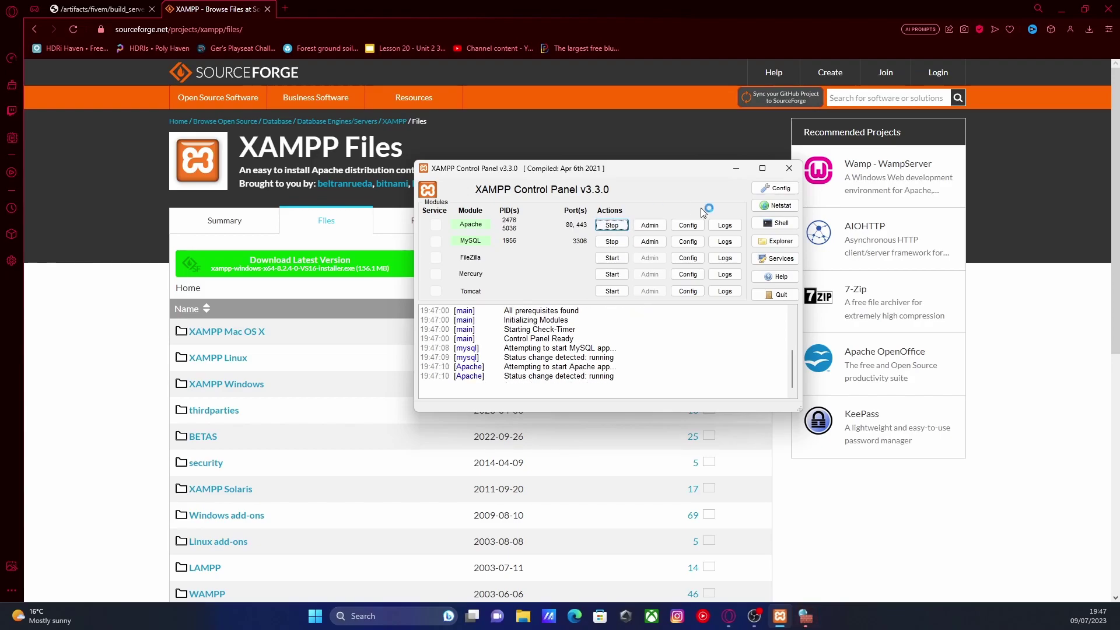
Open and close the Control Panel configuration without changes, then minimise the panel.
{"action": "left_click", "coordinate": [769, 191]}
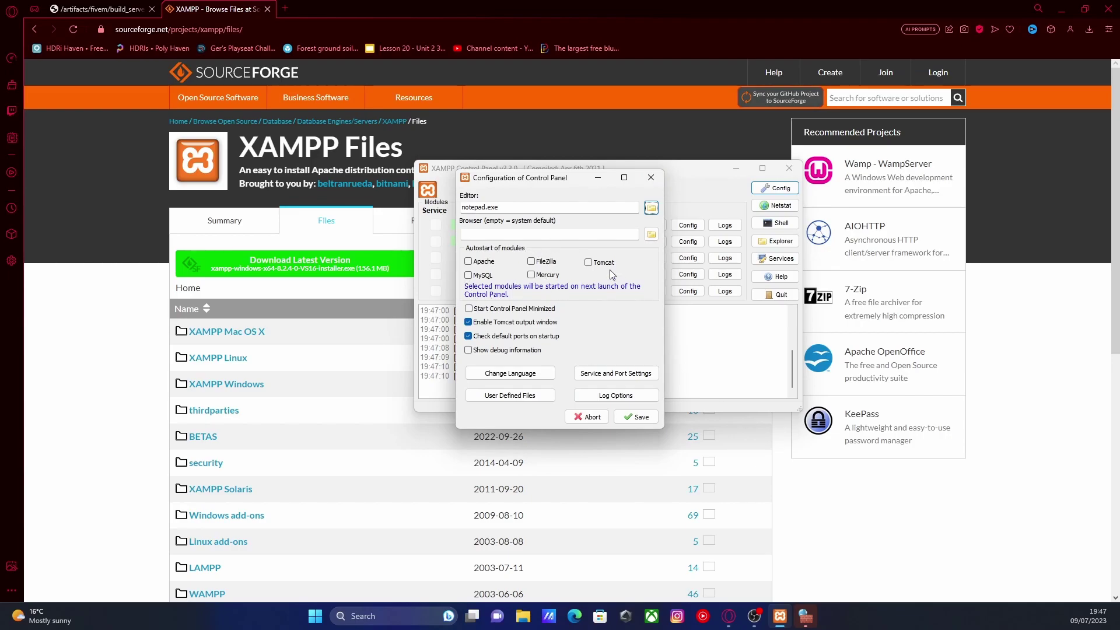
{"action": "left_click", "coordinate": [647, 178]}
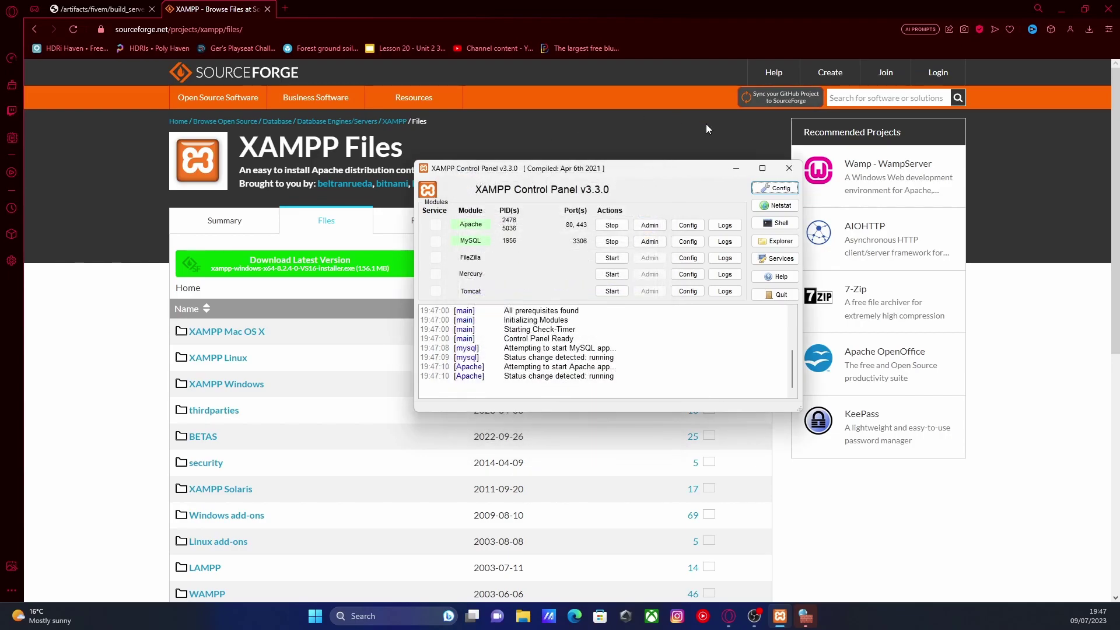
{"action": "left_click", "coordinate": [735, 172]}
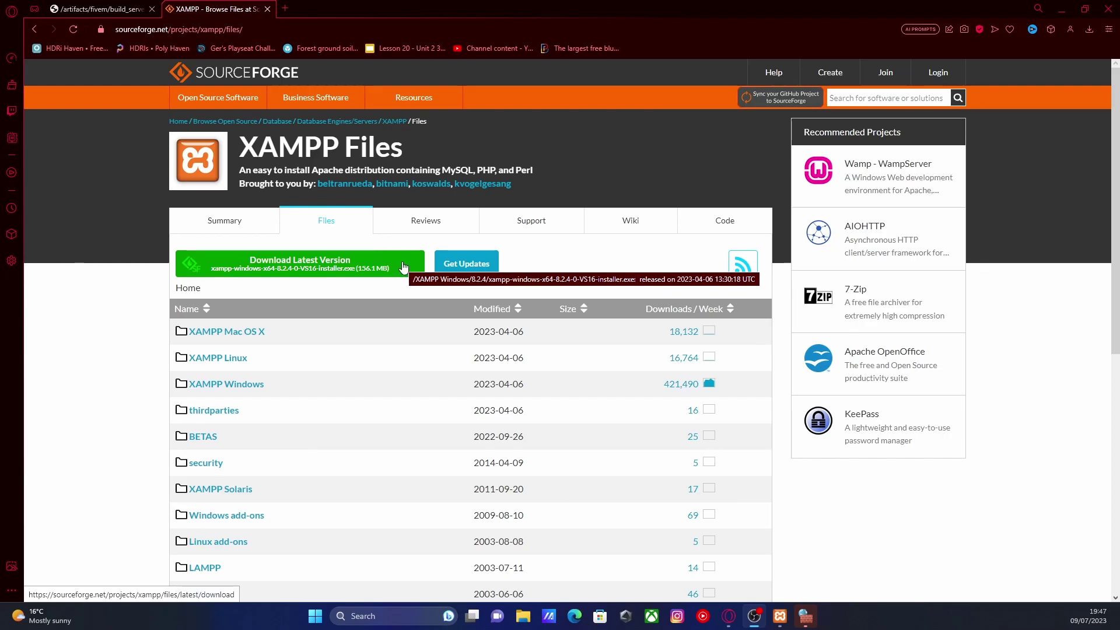
Download the latest recommended FiveM server build 5848 and open server (5).7z in WinRAR.
{"action": "left_click", "coordinate": [80, 4]}
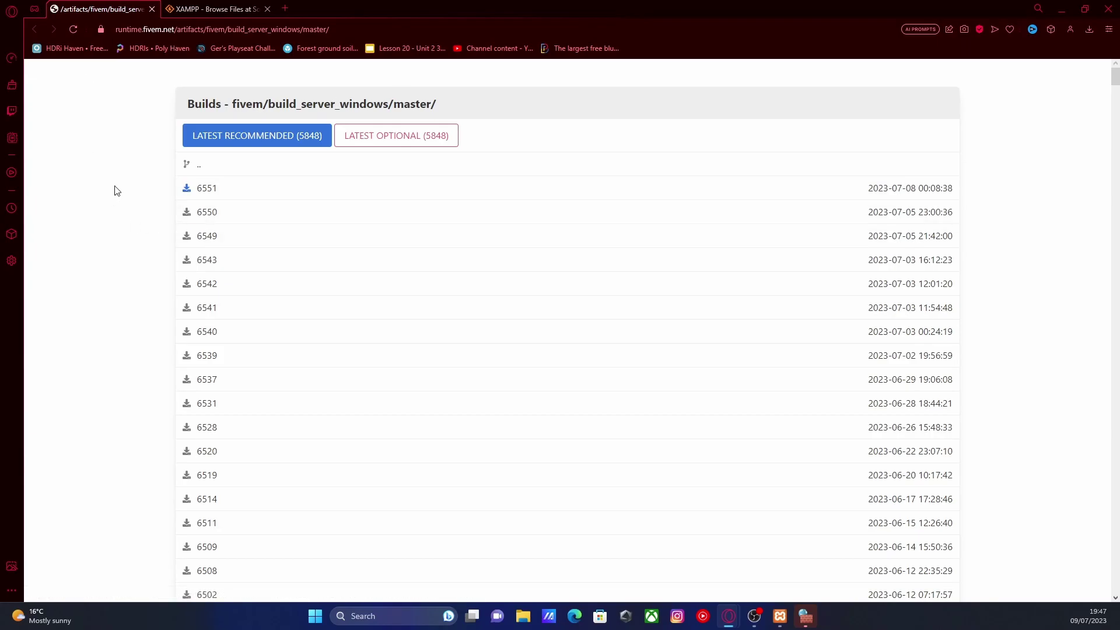
{"action": "left_click", "coordinate": [239, 146]}
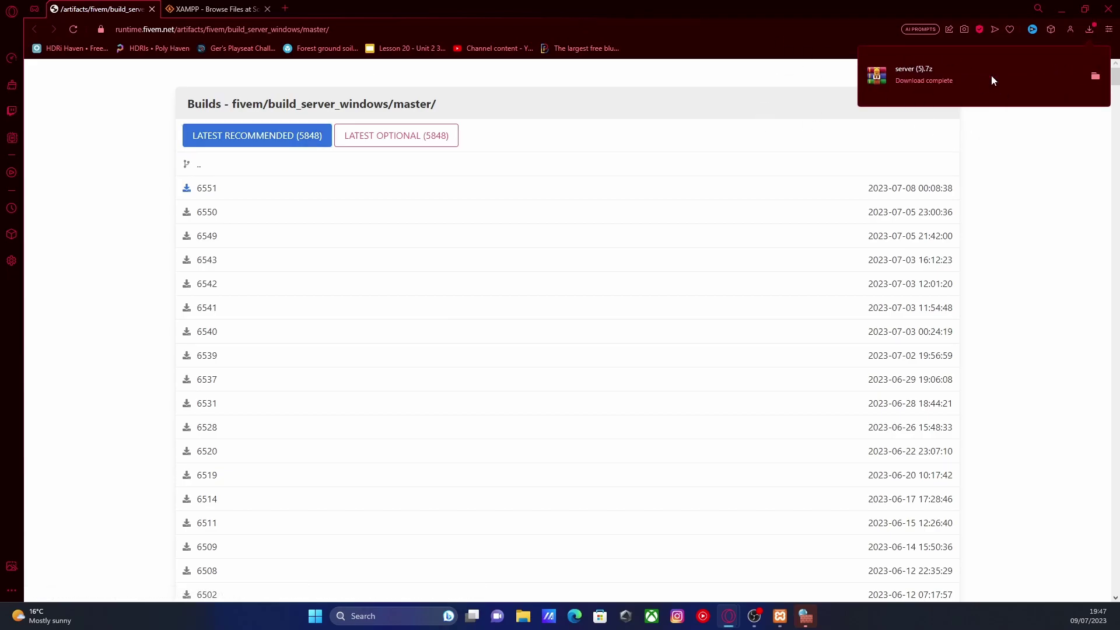
{"action": "left_click", "coordinate": [992, 76]}
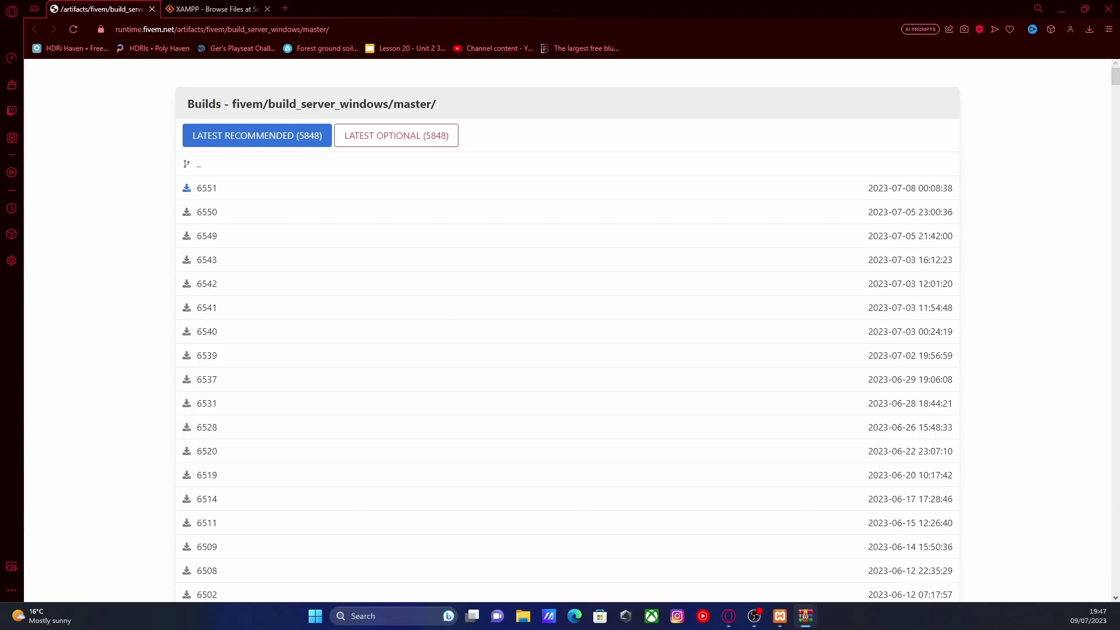
{"action": "left_click_drag", "start_coordinate": [1119, 303], "coordinate": [578, 153]}
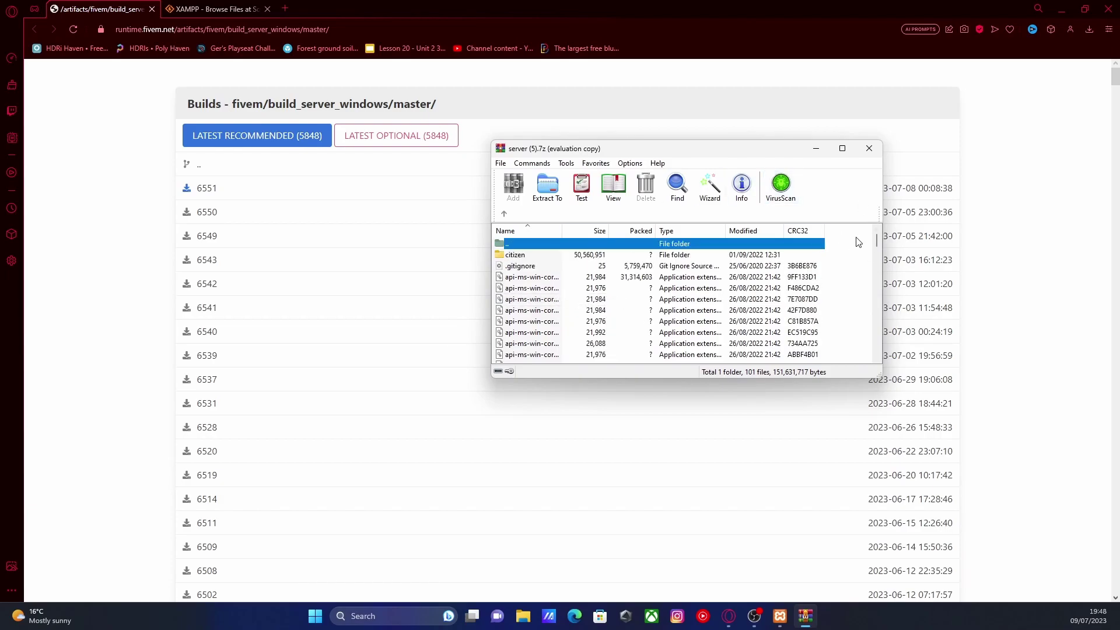
{"action": "left_click", "coordinate": [854, 272]}
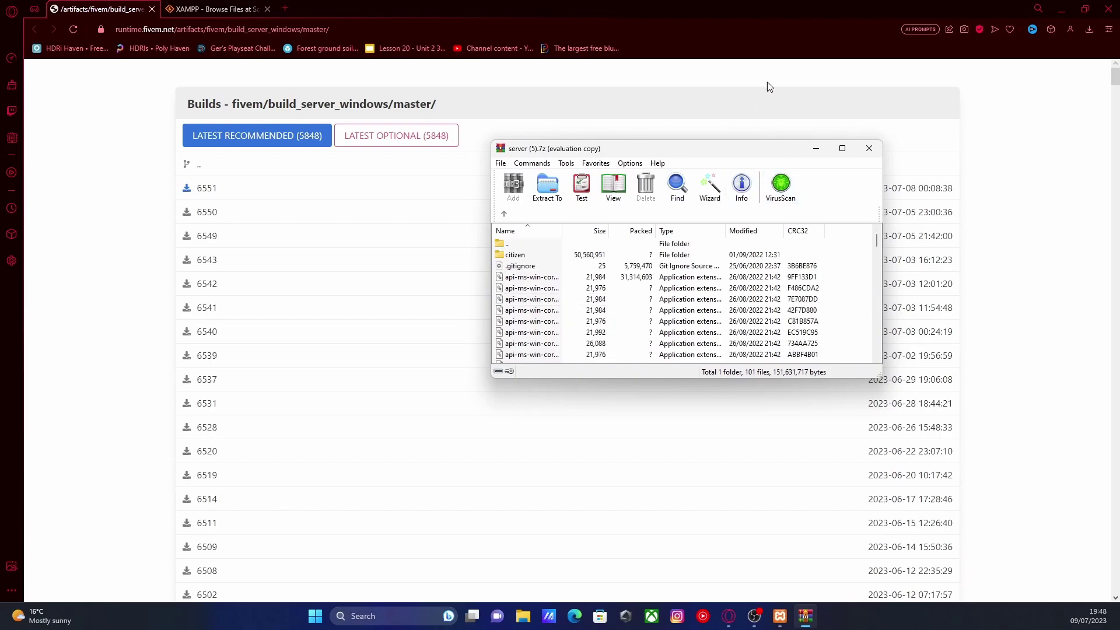
Open the Documents folder in File Explorer alongside the WinRAR archive window.
{"action": "left_click", "coordinate": [1063, 7]}
{"action": "left_click", "coordinate": [522, 616]}
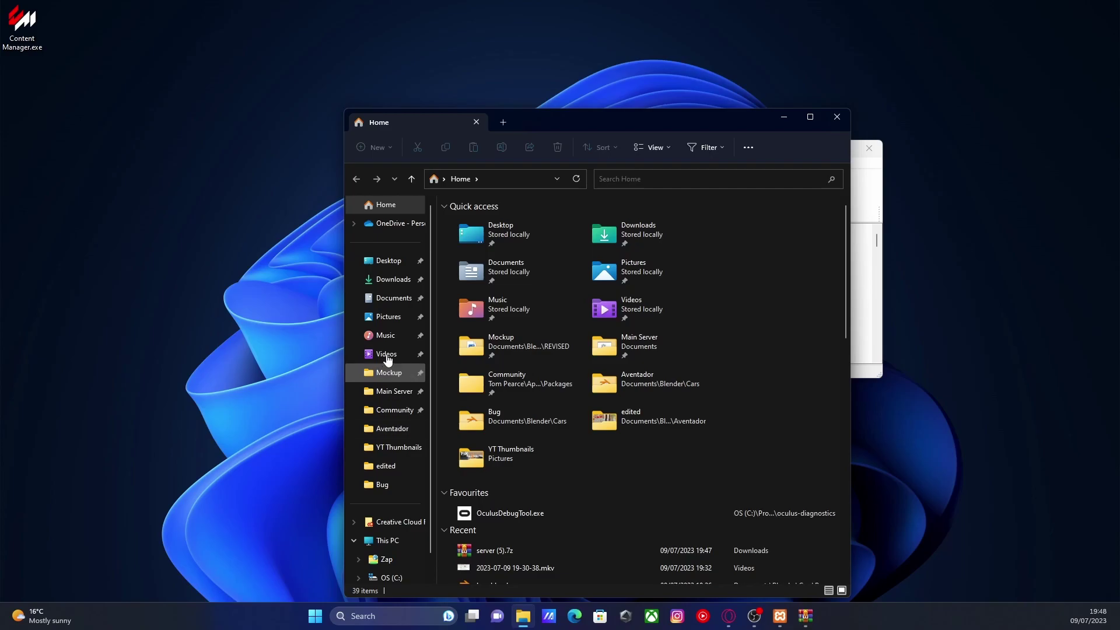
{"action": "left_click", "coordinate": [396, 299]}
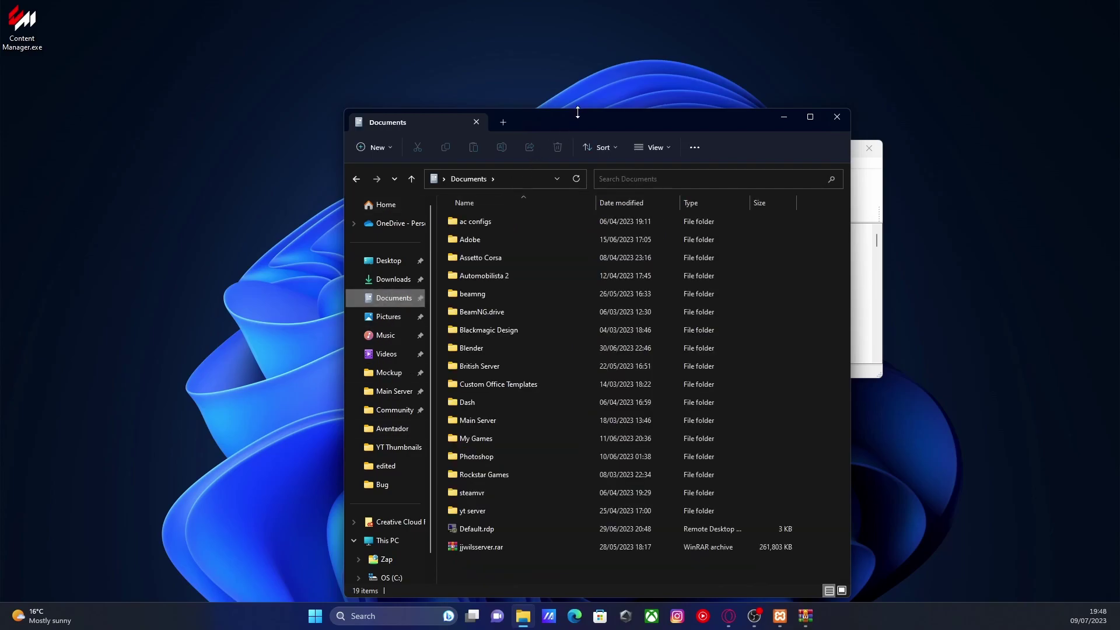
{"action": "left_click_drag", "start_coordinate": [578, 121], "coordinate": [241, 36]}
Create a new folder named esxserver in Documents and open it.
{"action": "right_click", "coordinate": [146, 495]}
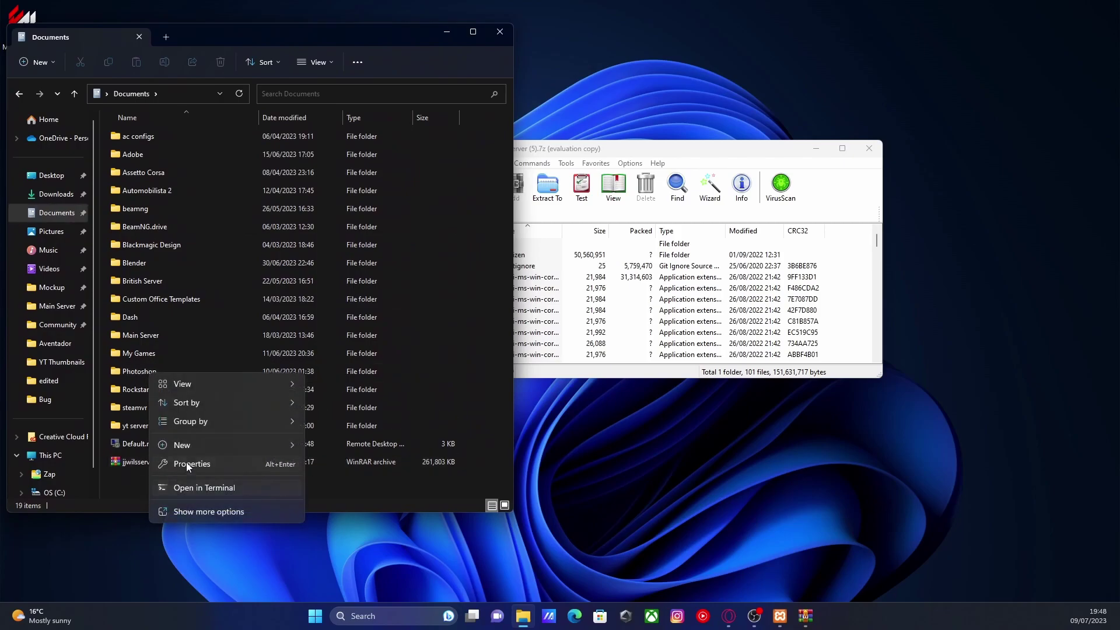
{"action": "mouse_move", "coordinate": [199, 444]}
{"action": "left_click", "coordinate": [353, 235]}
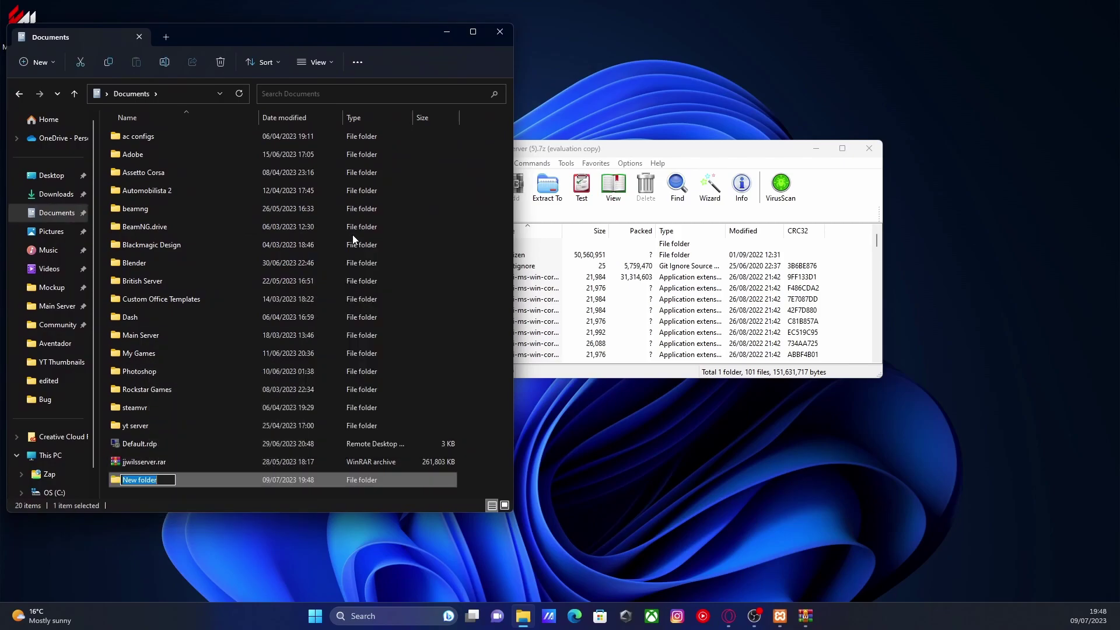
{"action": "type", "text": "esxserver"}
{"action": "key", "text": "Return"}
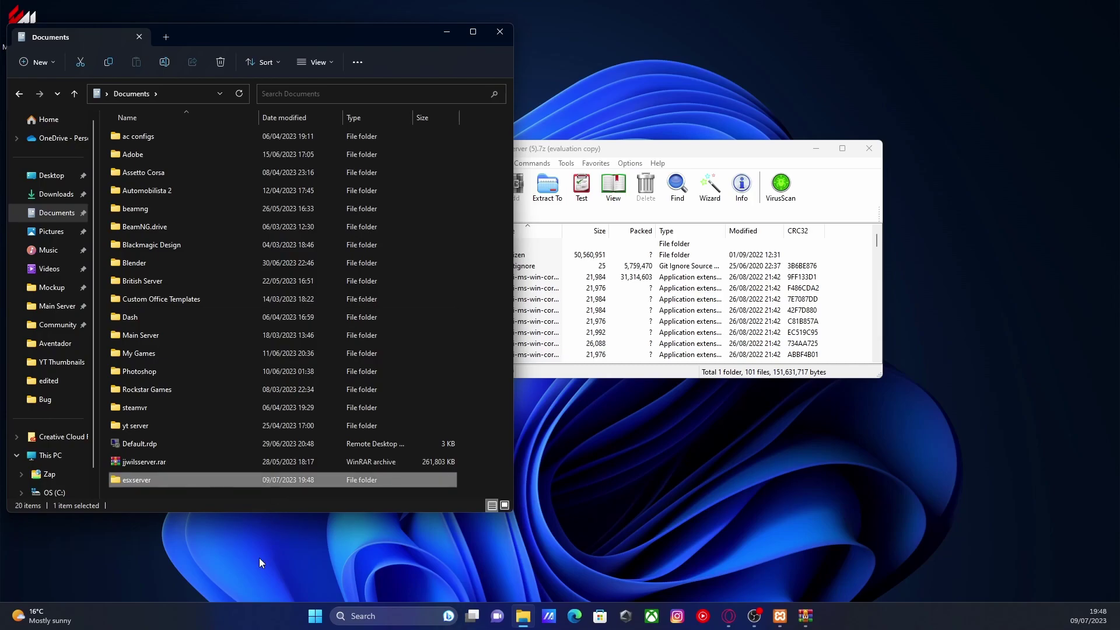
{"action": "double_click", "coordinate": [251, 482]}
Create a server folder inside esxserver, open it, and select all archive entries.
{"action": "right_click", "coordinate": [200, 275]}
{"action": "mouse_move", "coordinate": [333, 363]}
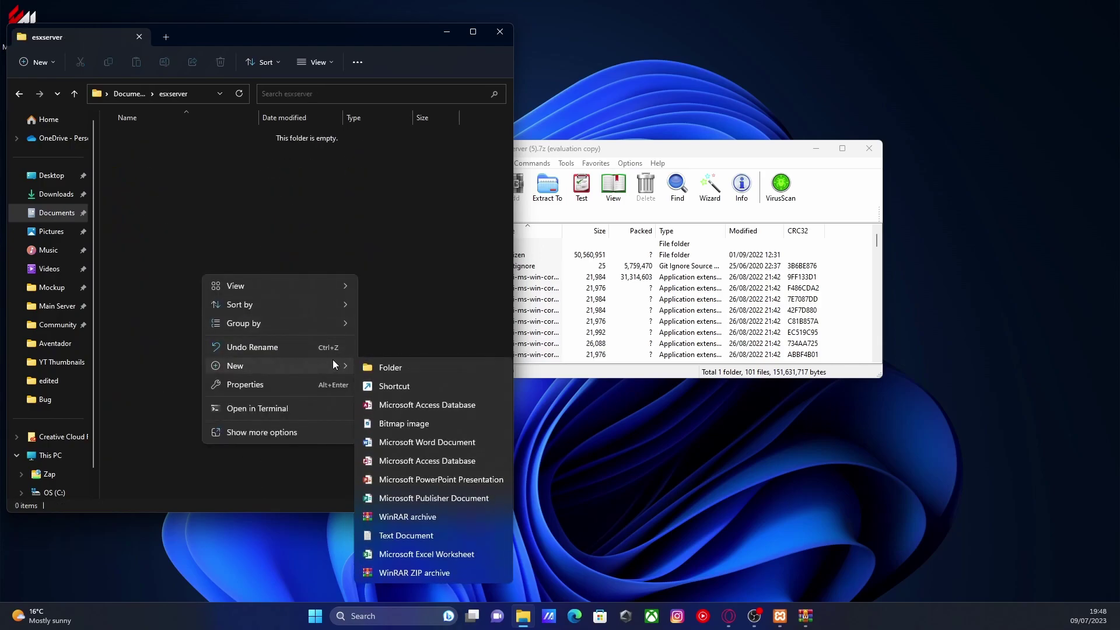
{"action": "left_click", "coordinate": [394, 362]}
{"action": "type", "text": "server"}
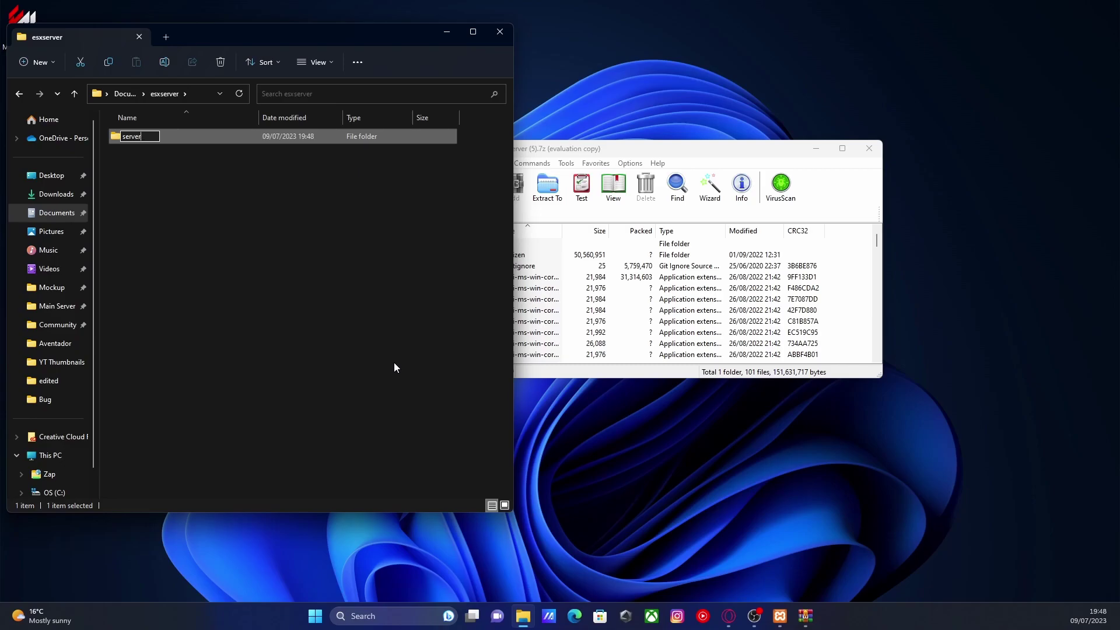
{"action": "key", "text": "Return"}
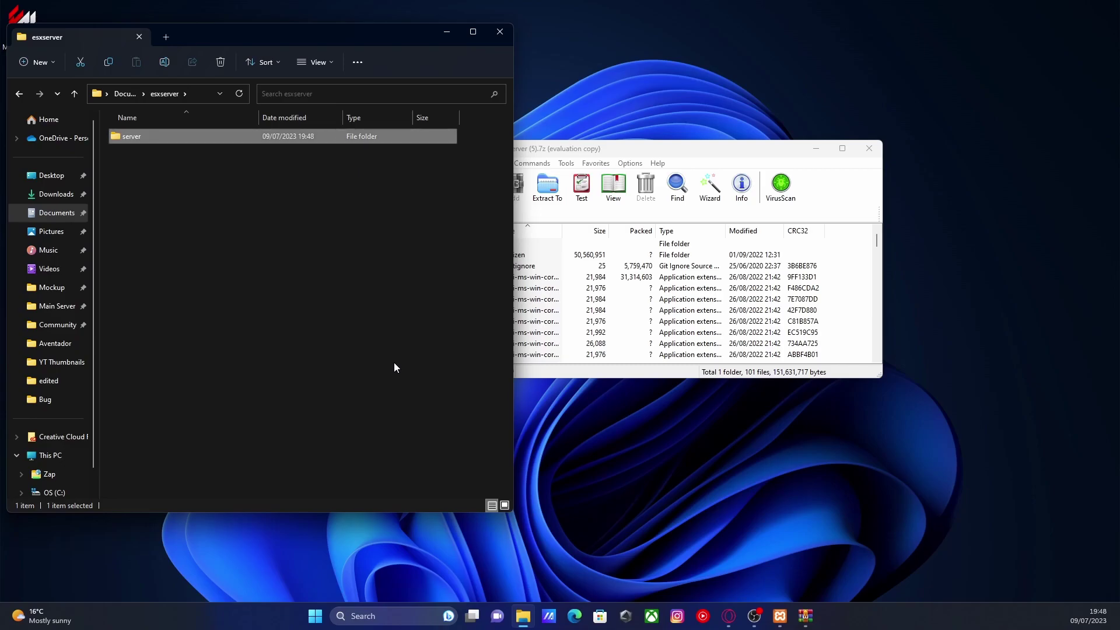
{"action": "double_click", "coordinate": [279, 143]}
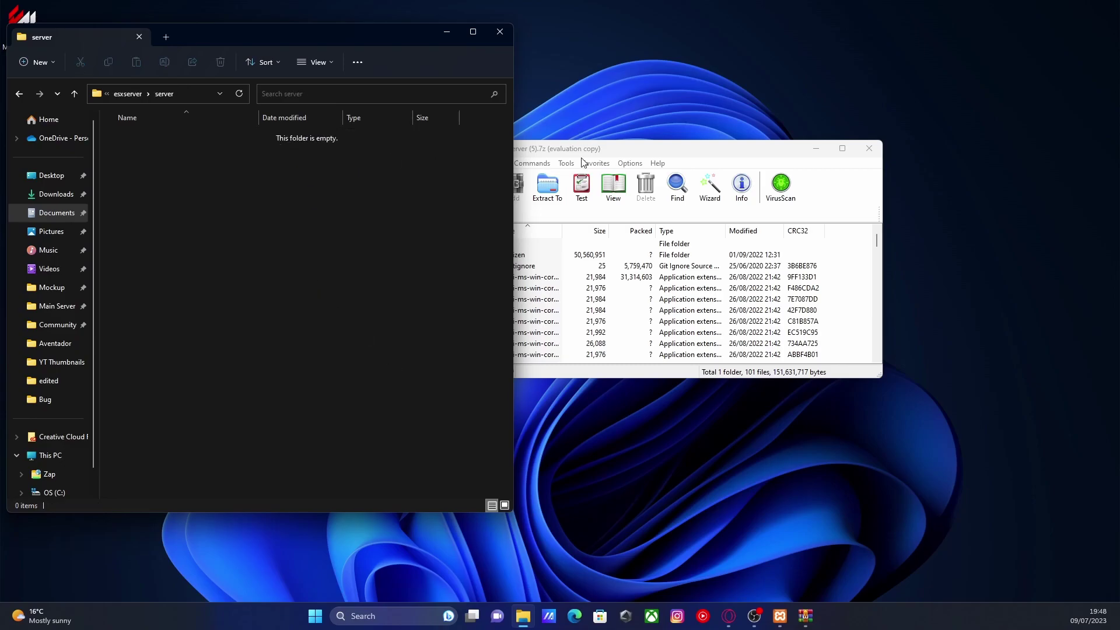
{"action": "key", "text": "ctrl+a"}
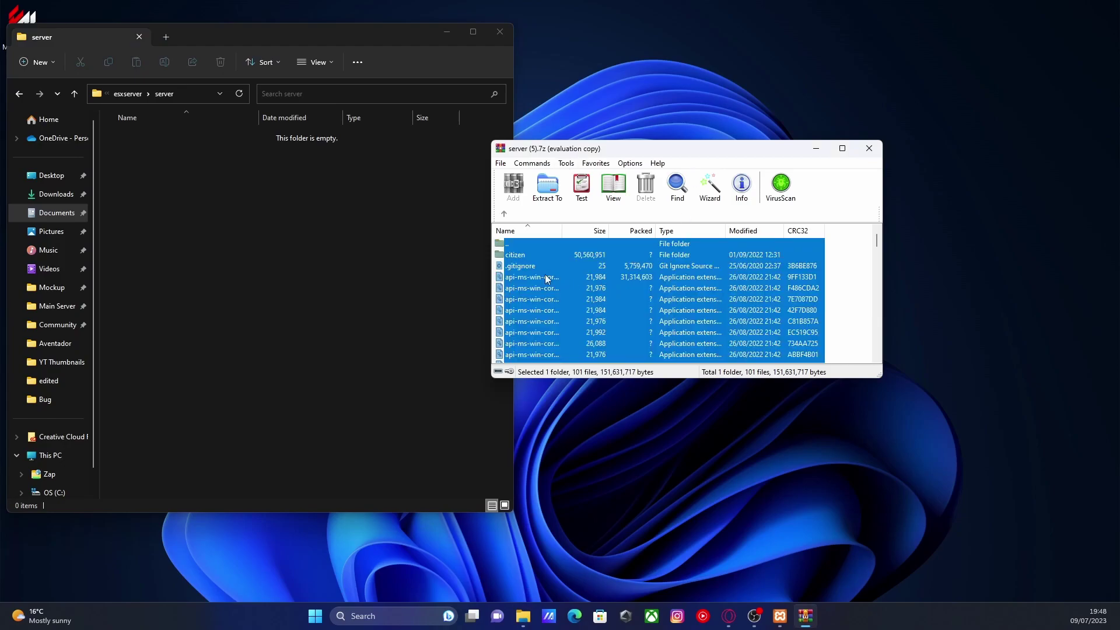
Extract all files of server (5).7z into Documents\esxserver\server and close WinRAR.
{"action": "left_click", "coordinate": [508, 248], "text": "ctrl"}
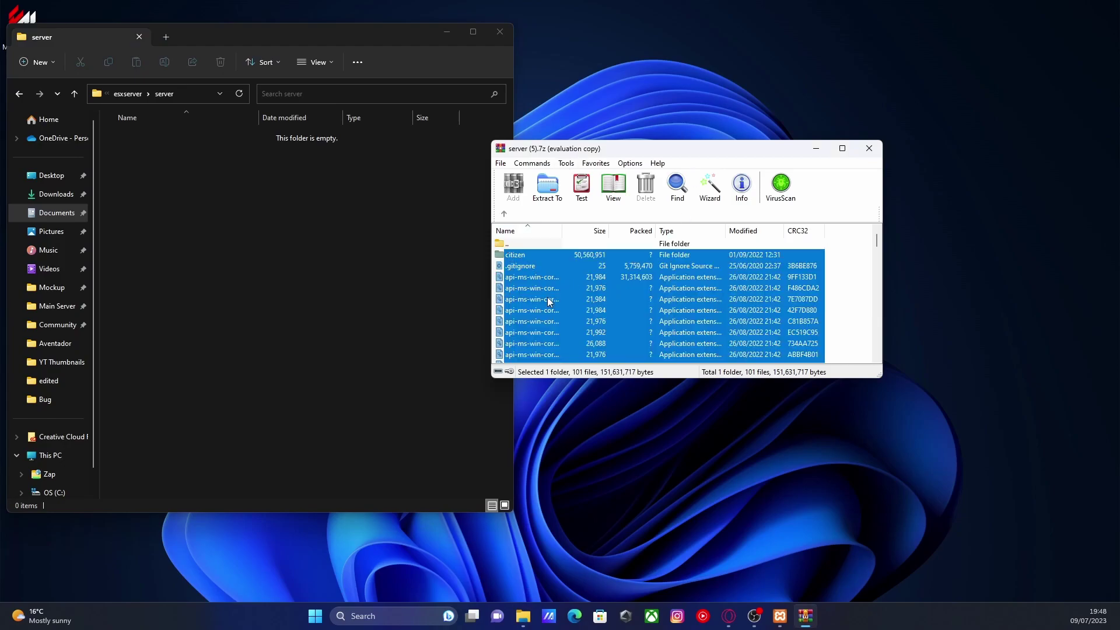
{"action": "left_click_drag", "start_coordinate": [386, 271], "coordinate": [280, 292]}
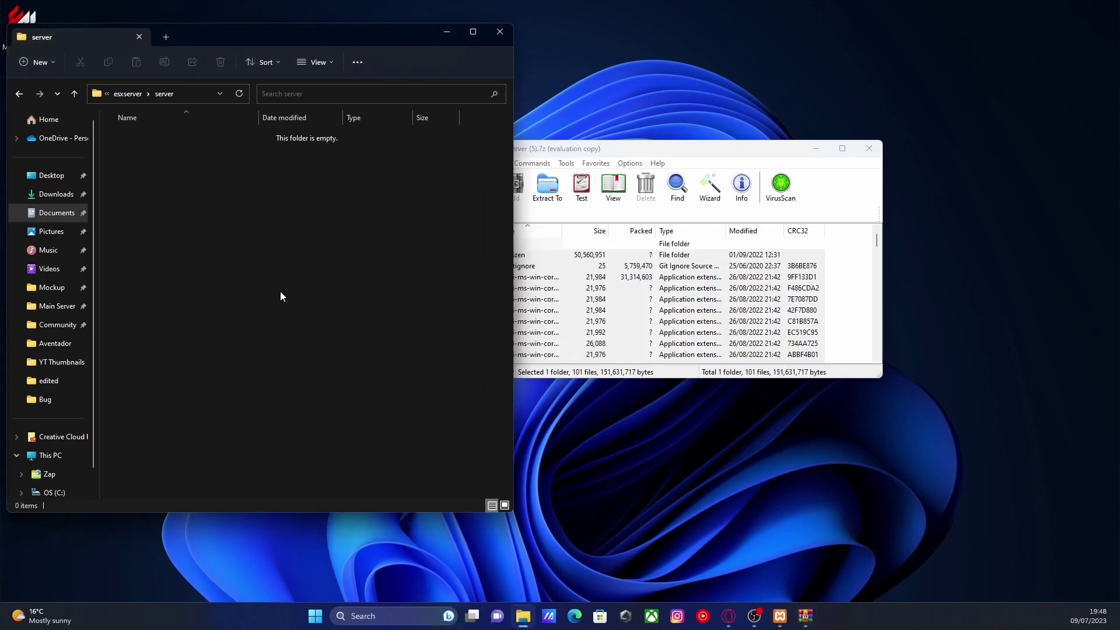
{"action": "left_click", "coordinate": [487, 232]}
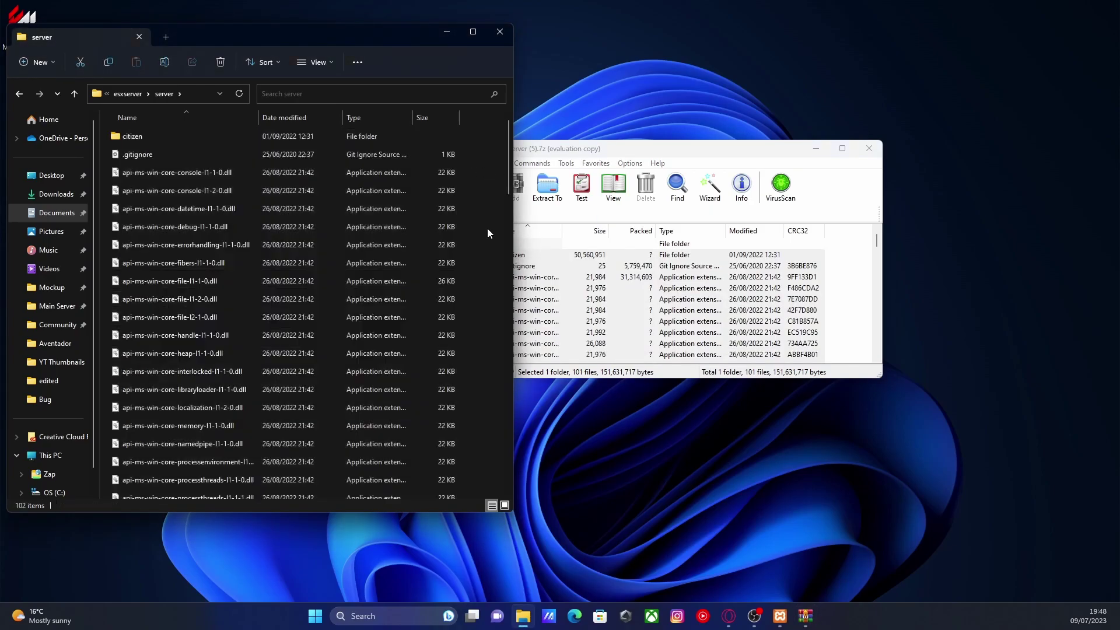
{"action": "left_click", "coordinate": [868, 148]}
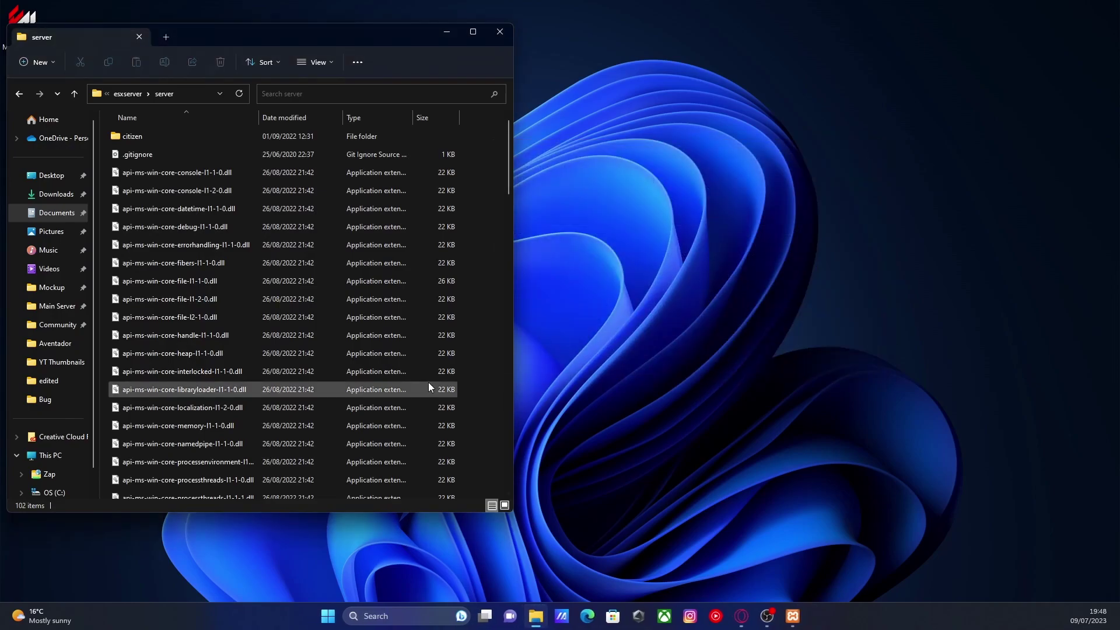
{"action": "scroll", "coordinate": [244, 435], "scroll_direction": "down", "scroll_amount": 10}
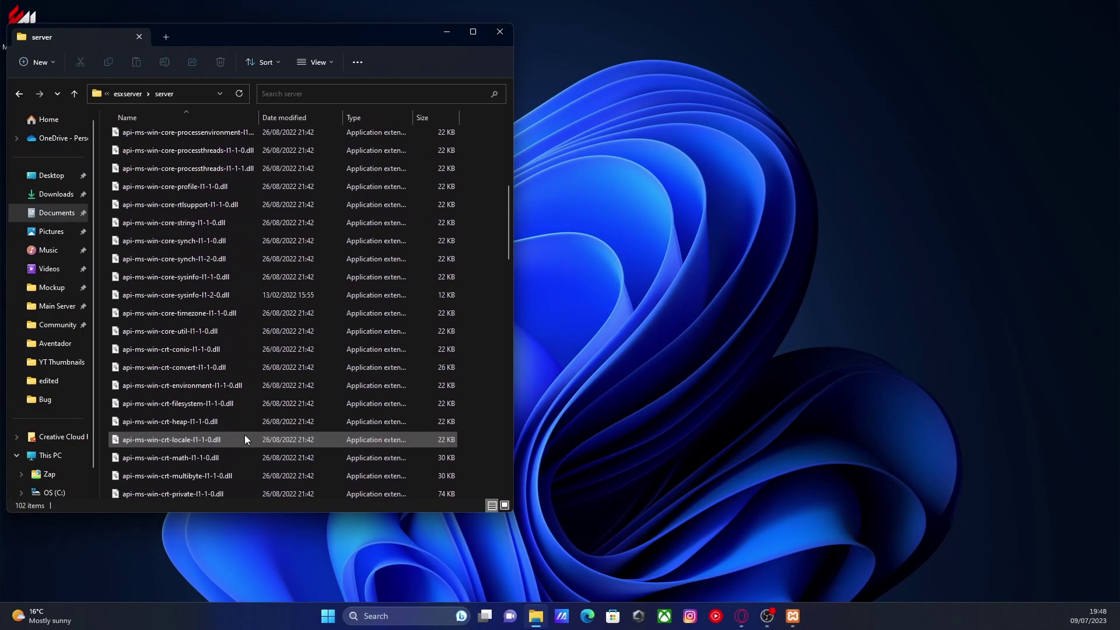
{"action": "scroll", "coordinate": [244, 435], "scroll_direction": "down", "scroll_amount": 12}
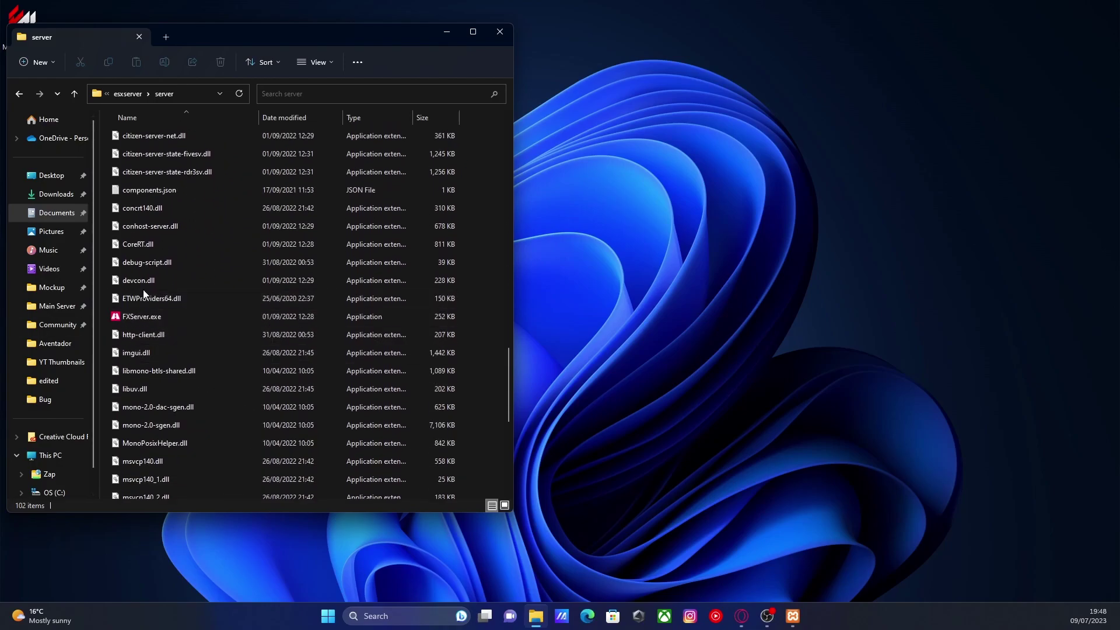
Launch FXServer.exe and link the Cfx.re account to txAdmin using the console PIN.
{"action": "double_click", "coordinate": [150, 323]}
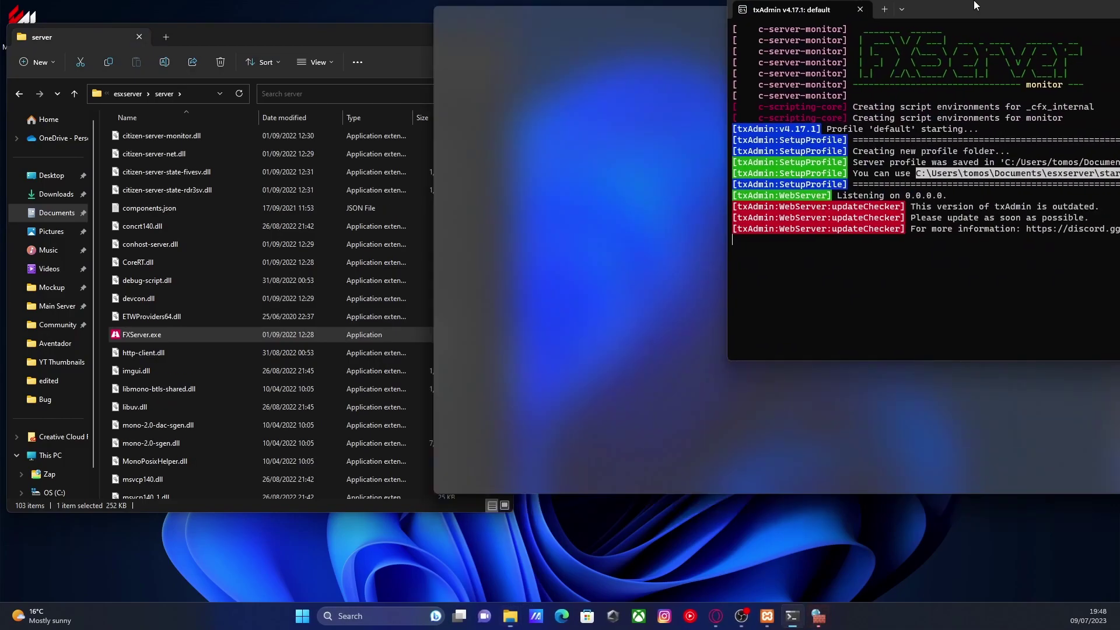
{"action": "left_click_drag", "start_coordinate": [968, 5], "coordinate": [474, 133]}
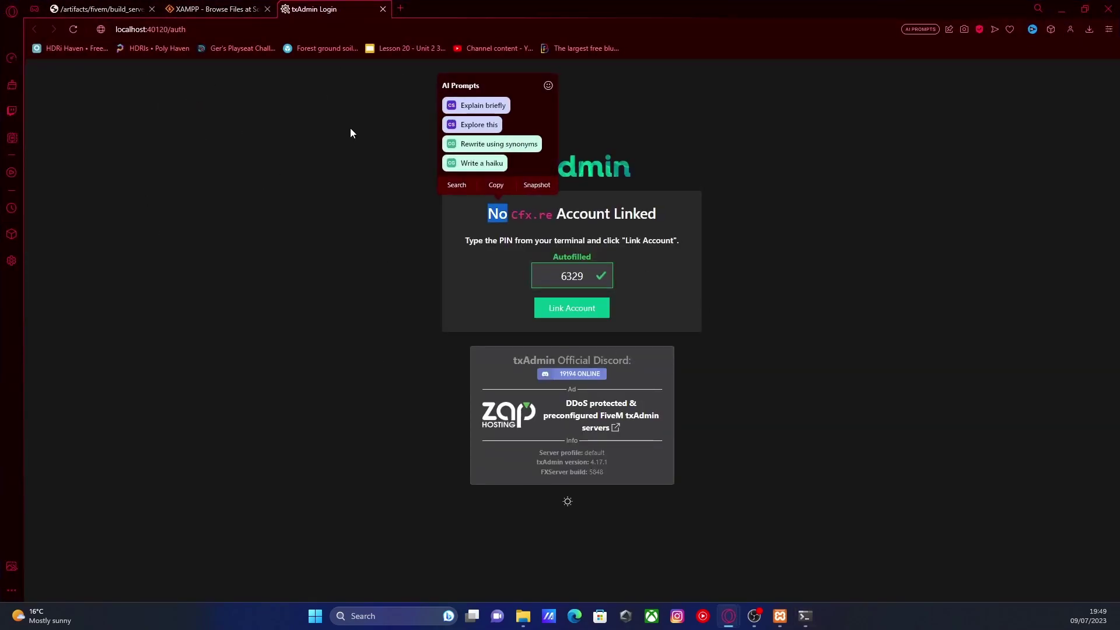
{"action": "left_click", "coordinate": [699, 202]}
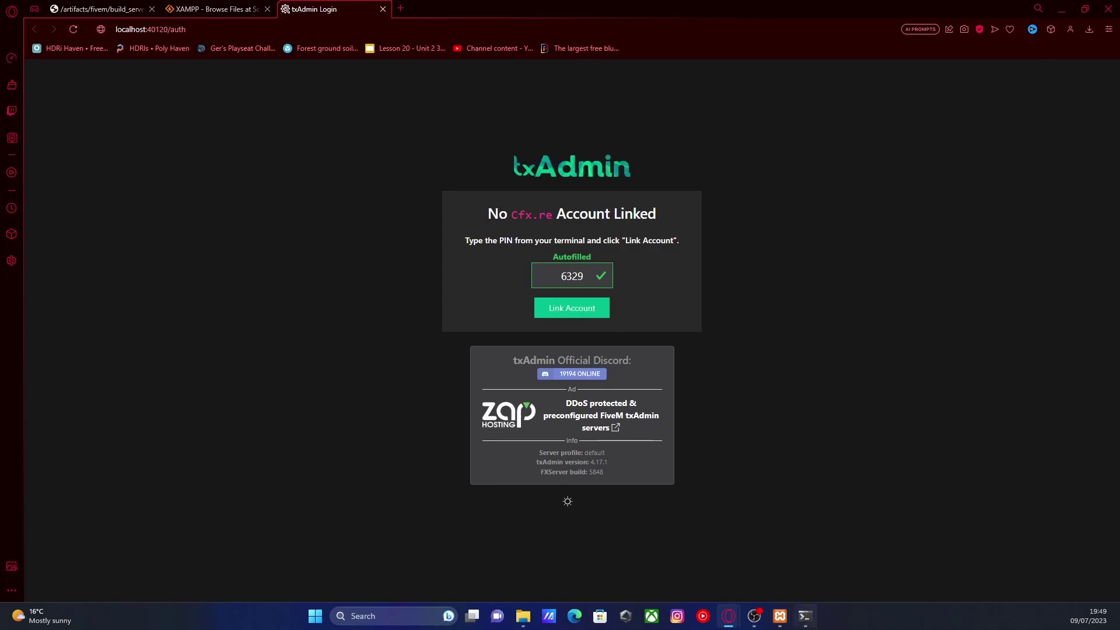
{"action": "left_click", "coordinate": [808, 619]}
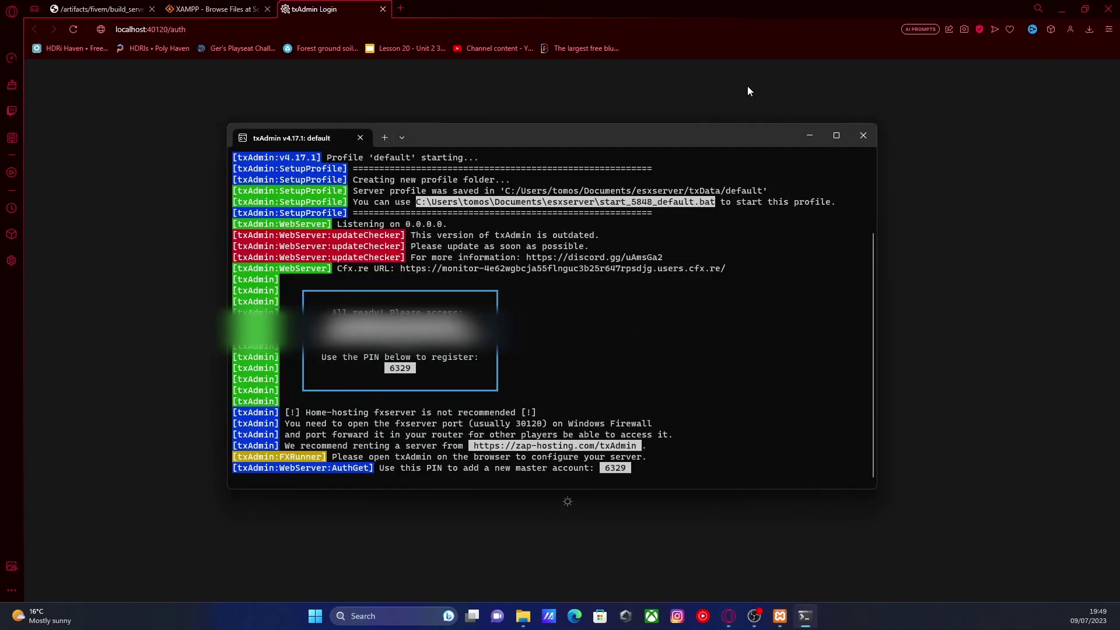
{"action": "left_click", "coordinate": [809, 135]}
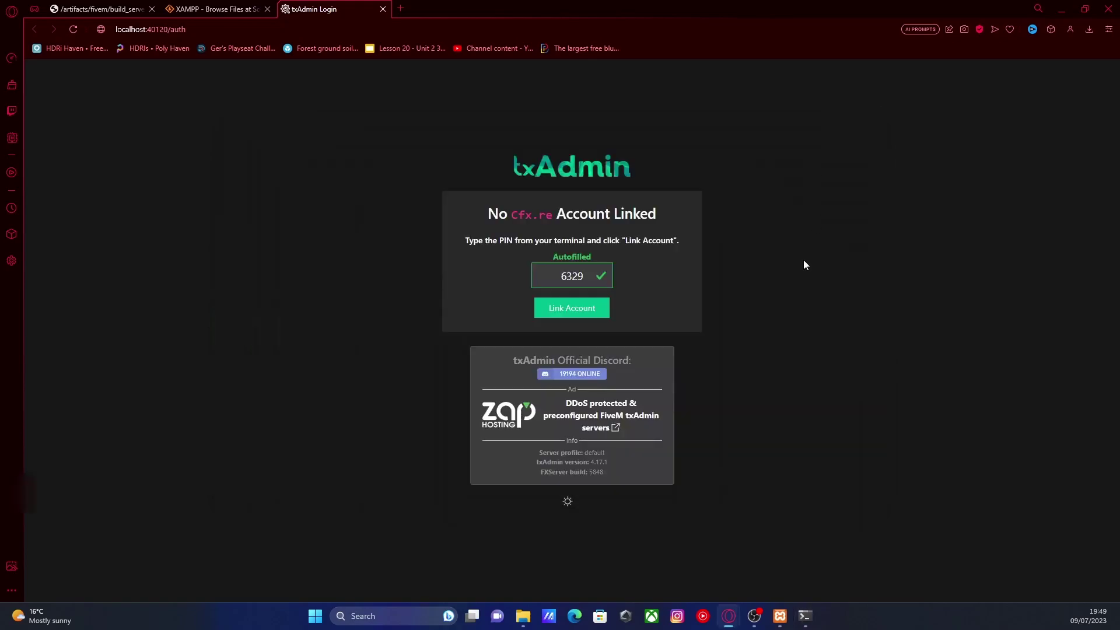
{"action": "left_click", "coordinate": [563, 315]}
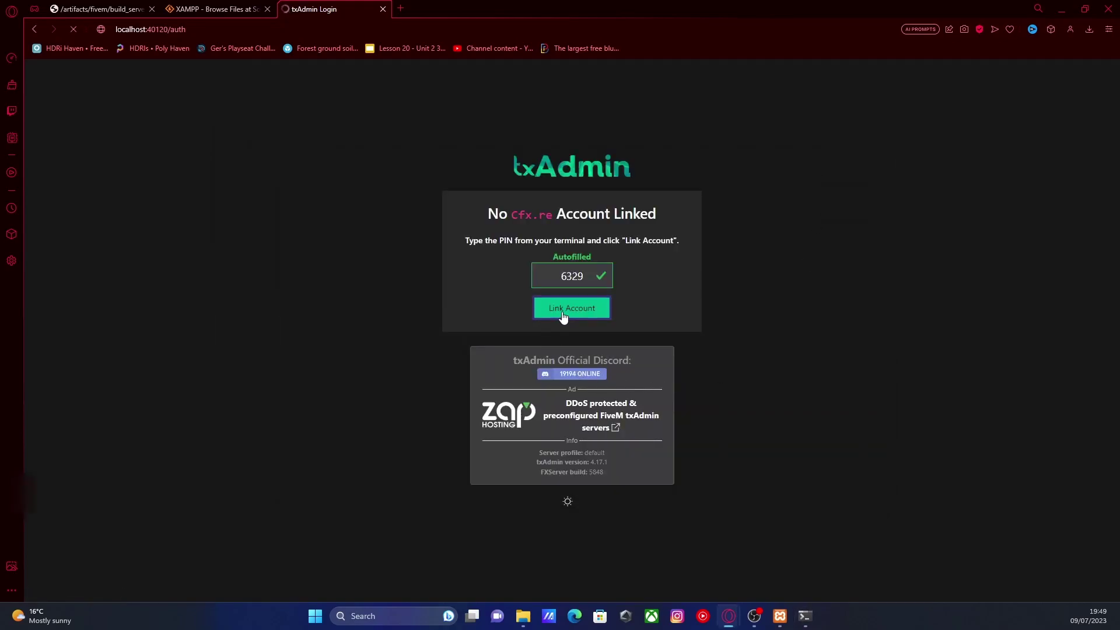
{"action": "left_click", "coordinate": [569, 382]}
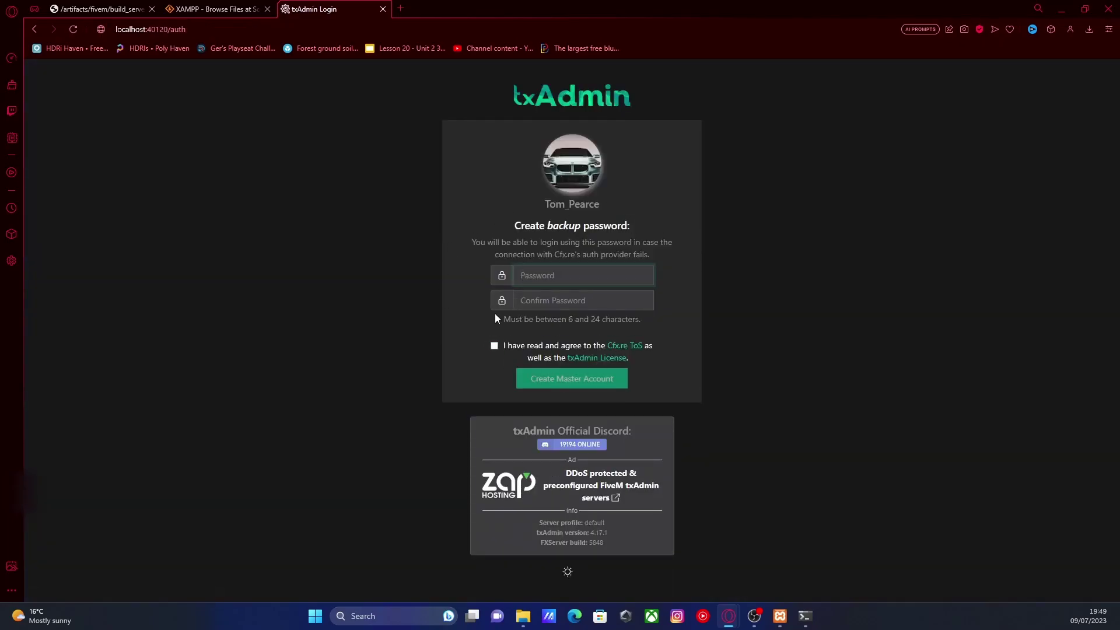
Enter and confirm a backup password, accept the terms, and create the master account.
{"action": "type", "text": "*********"}
{"action": "left_click", "coordinate": [535, 297]}
{"action": "type", "text": "*"}
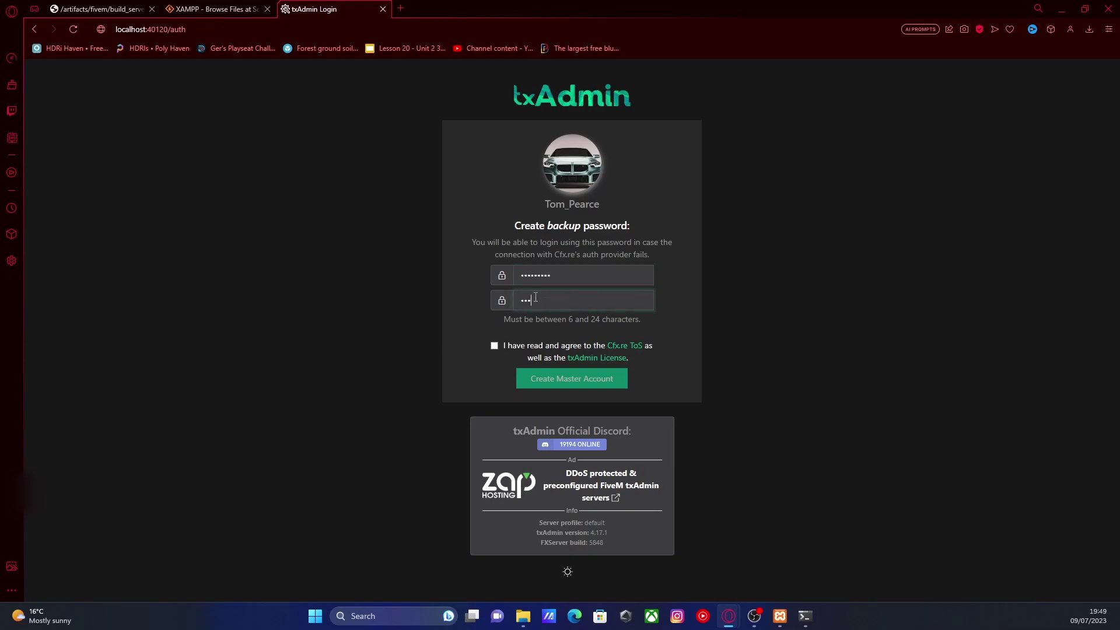
{"action": "left_click", "coordinate": [495, 345]}
{"action": "left_click", "coordinate": [569, 385]}
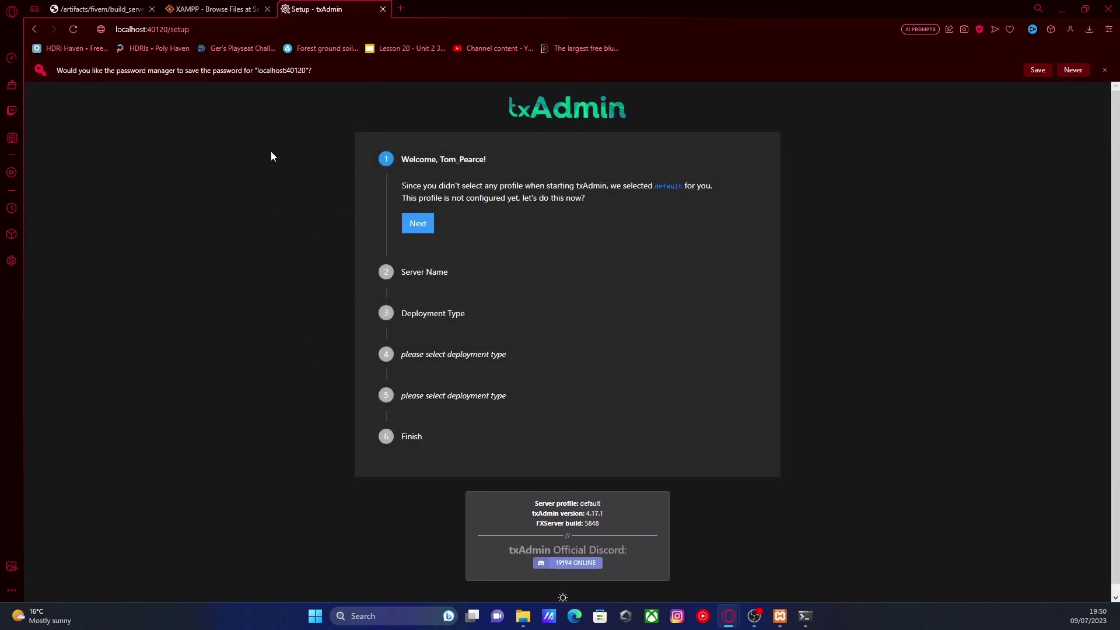
Replace the default server name change-me with ESXServer.
{"action": "left_click", "coordinate": [419, 226]}
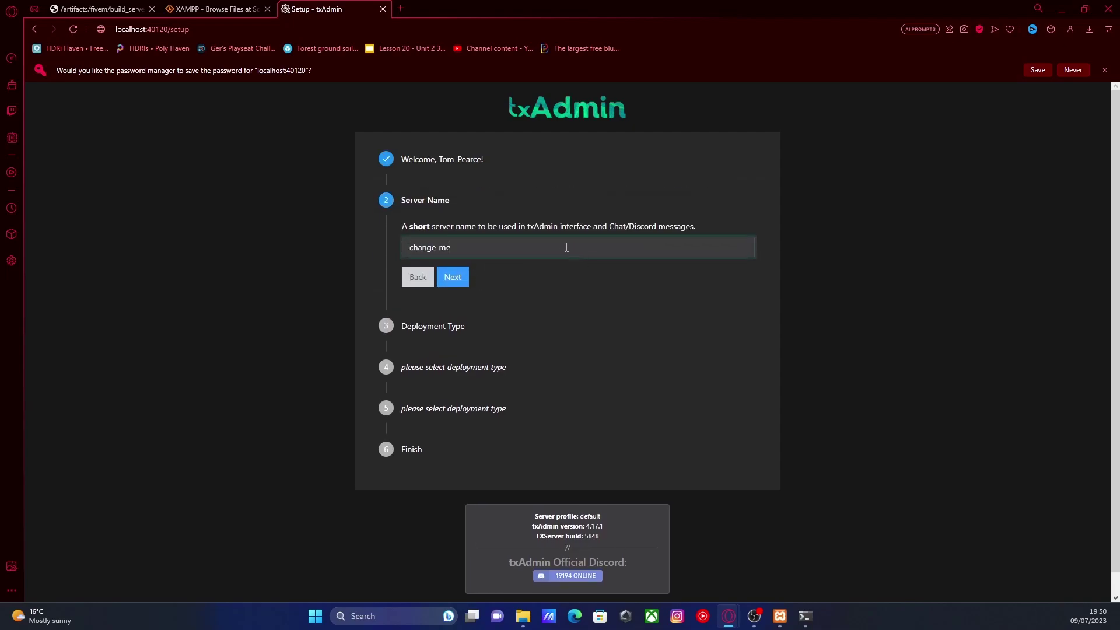
{"action": "left_click_drag", "start_coordinate": [418, 247], "coordinate": [367, 250]}
{"action": "left_click_drag", "start_coordinate": [472, 246], "coordinate": [325, 239]}
{"action": "type", "text": "ESXServer"}
{"action": "left_click", "coordinate": [454, 278]}
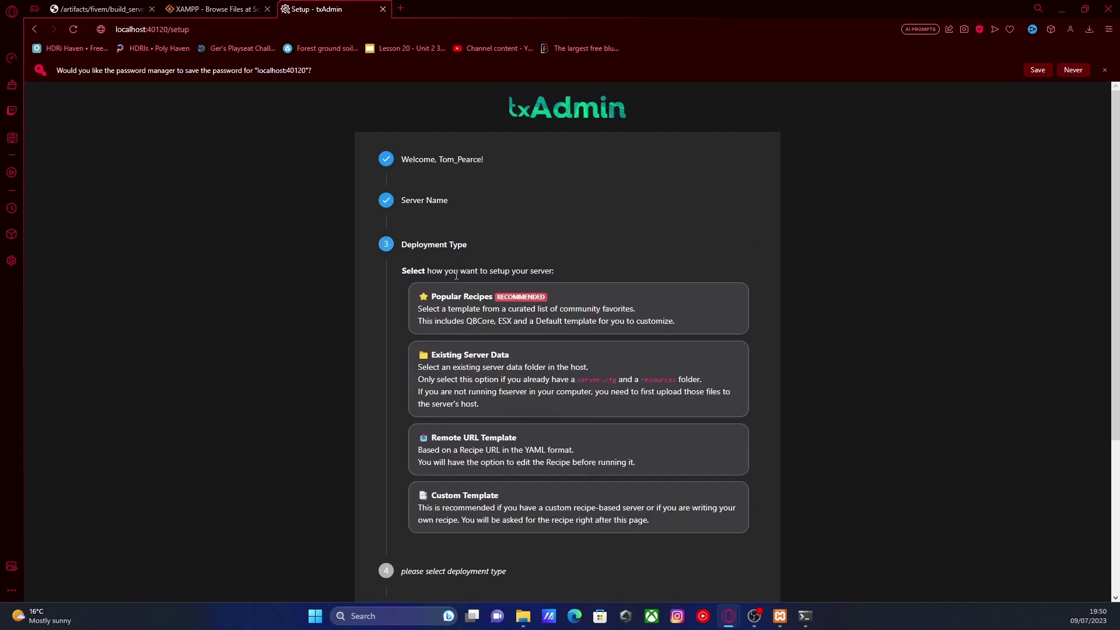
Choose Popular Recipes, pick the ESX Legacy template, and accept the suggested data folder.
{"action": "scroll", "coordinate": [712, 397], "scroll_direction": "down", "scroll_amount": 1}
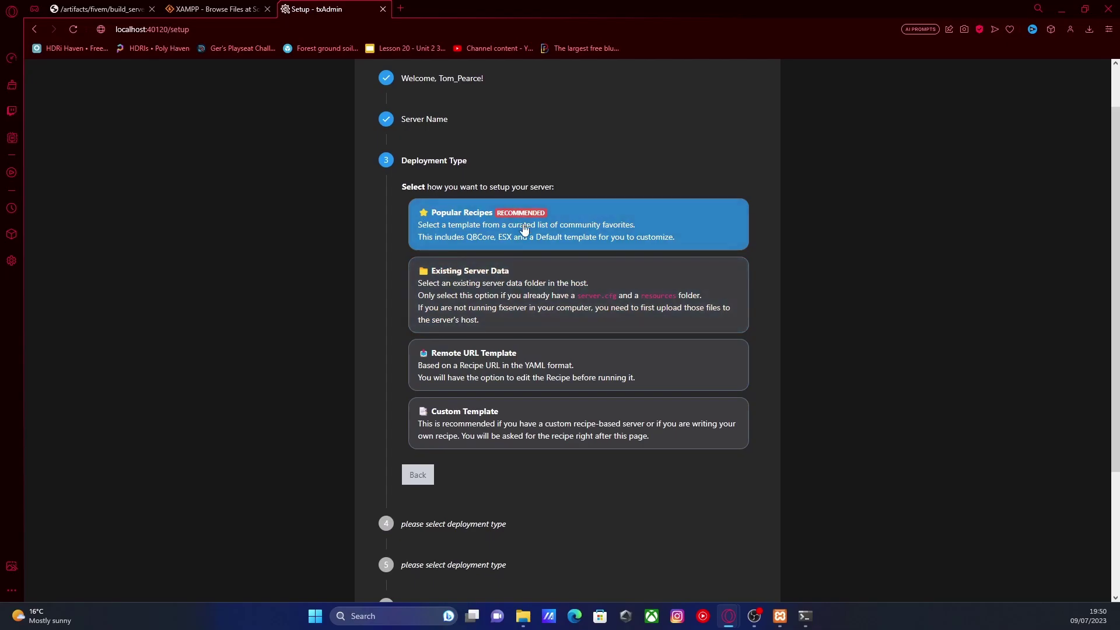
{"action": "left_click", "coordinate": [477, 214]}
{"action": "scroll", "coordinate": [678, 325], "scroll_direction": "down", "scroll_amount": 2}
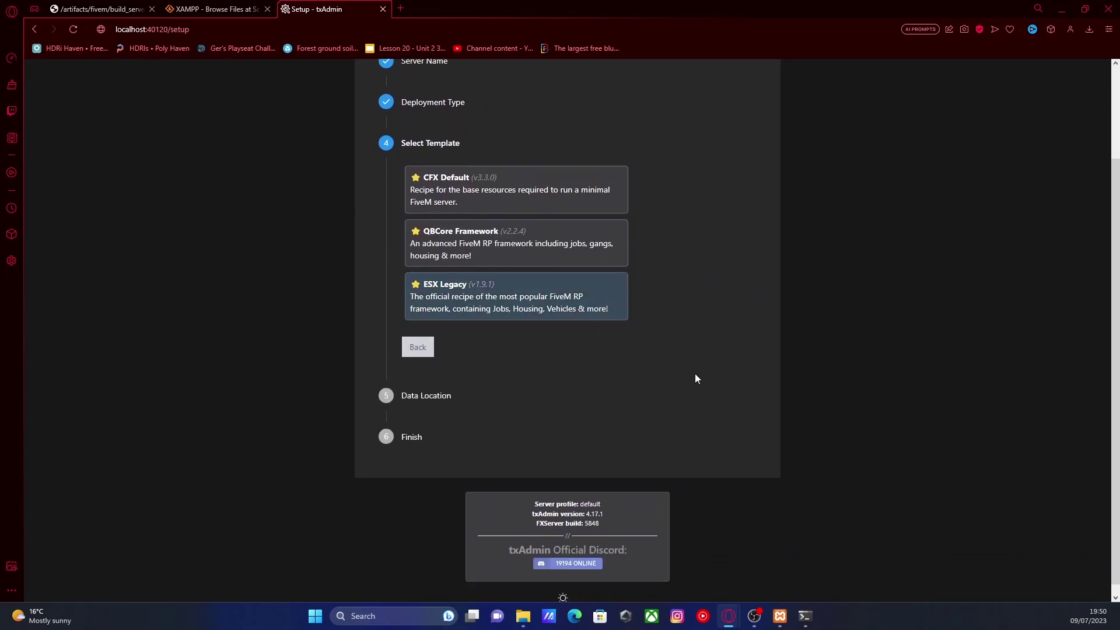
{"action": "left_click", "coordinate": [495, 305]}
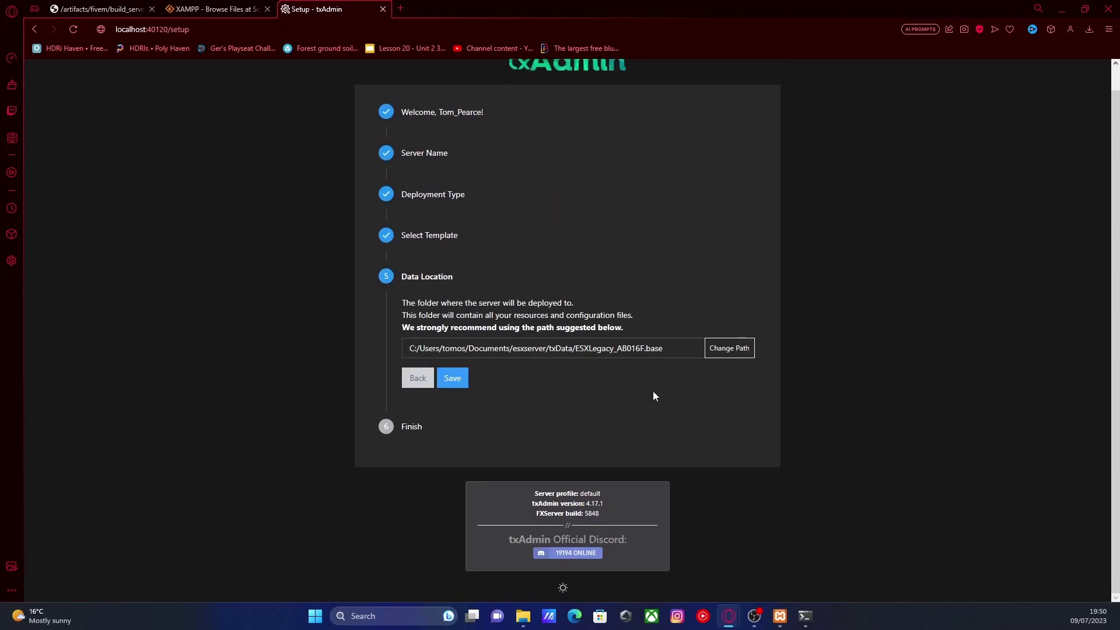
{"action": "left_click", "coordinate": [452, 378]}
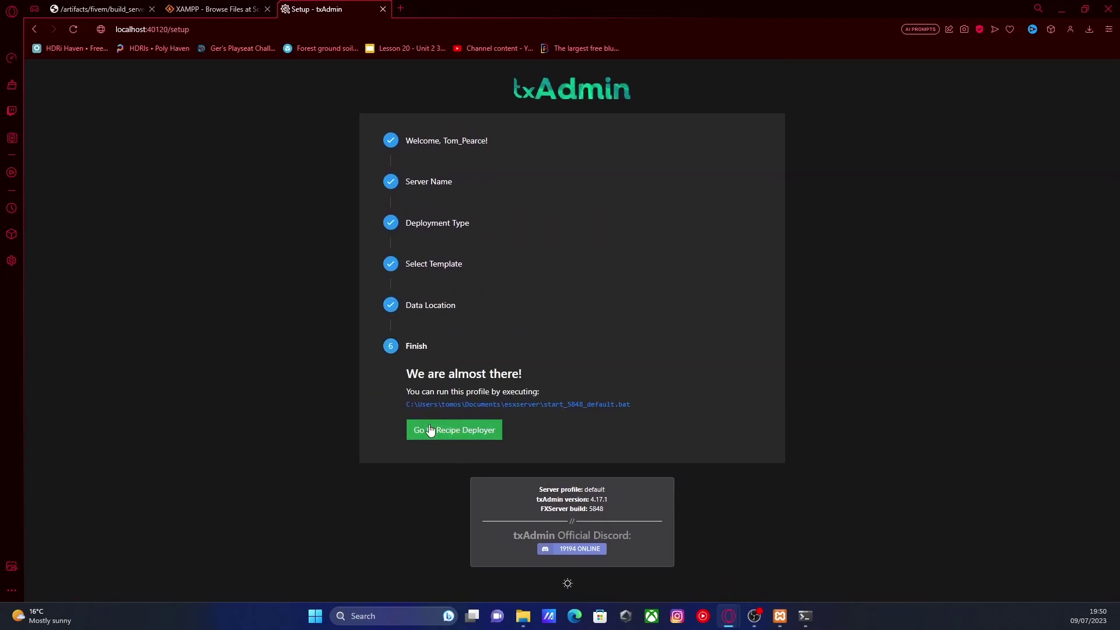
Open the Recipe Deployer and scroll through the ESX Legacy recipe.
{"action": "left_click", "coordinate": [431, 430]}
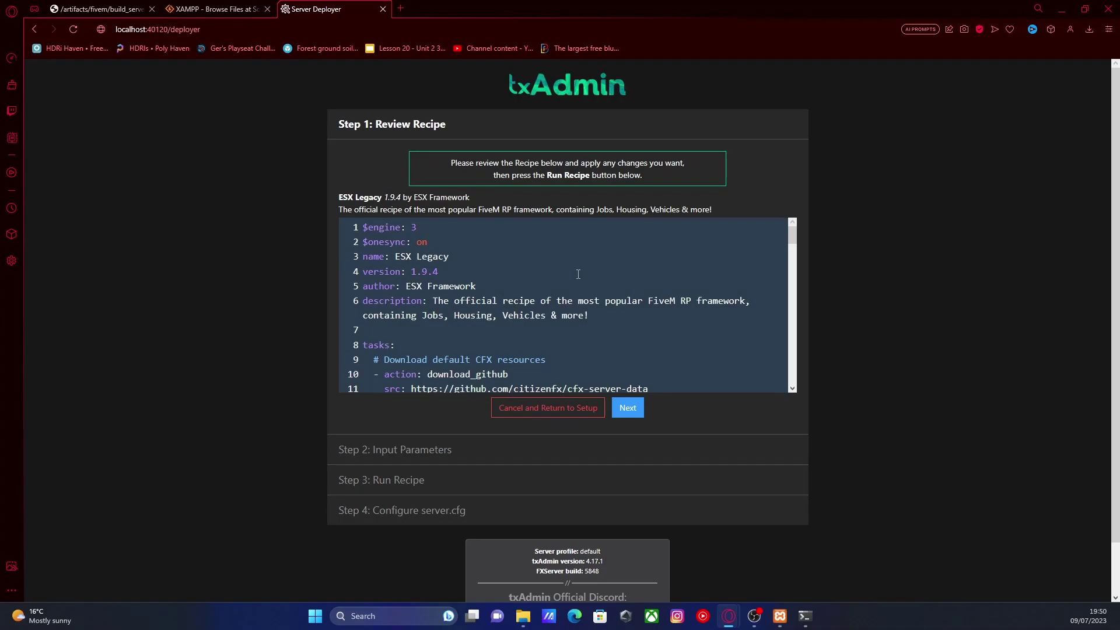
{"action": "scroll", "coordinate": [578, 274], "scroll_direction": "down", "scroll_amount": 3}
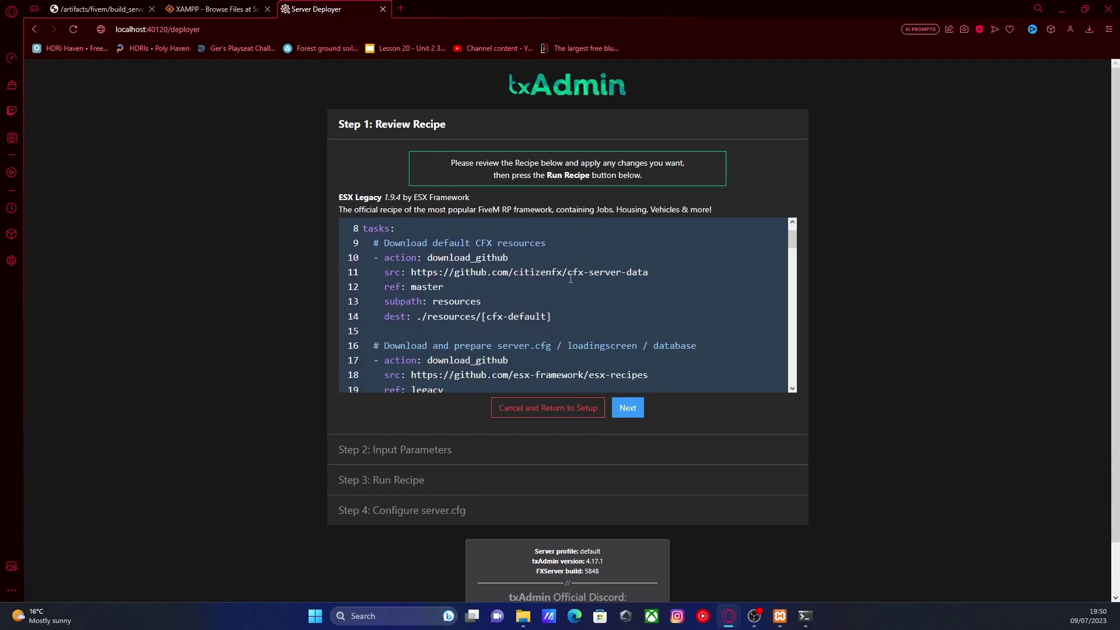
{"action": "scroll", "coordinate": [538, 294], "scroll_direction": "down", "scroll_amount": 20}
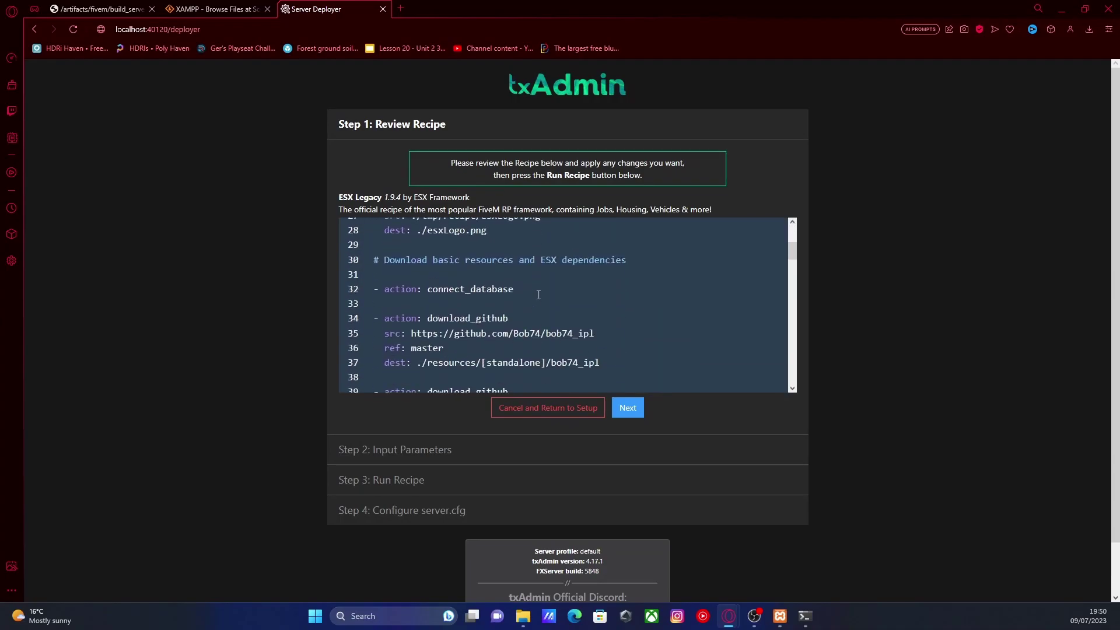
{"action": "scroll", "coordinate": [535, 276], "scroll_direction": "down", "scroll_amount": 20}
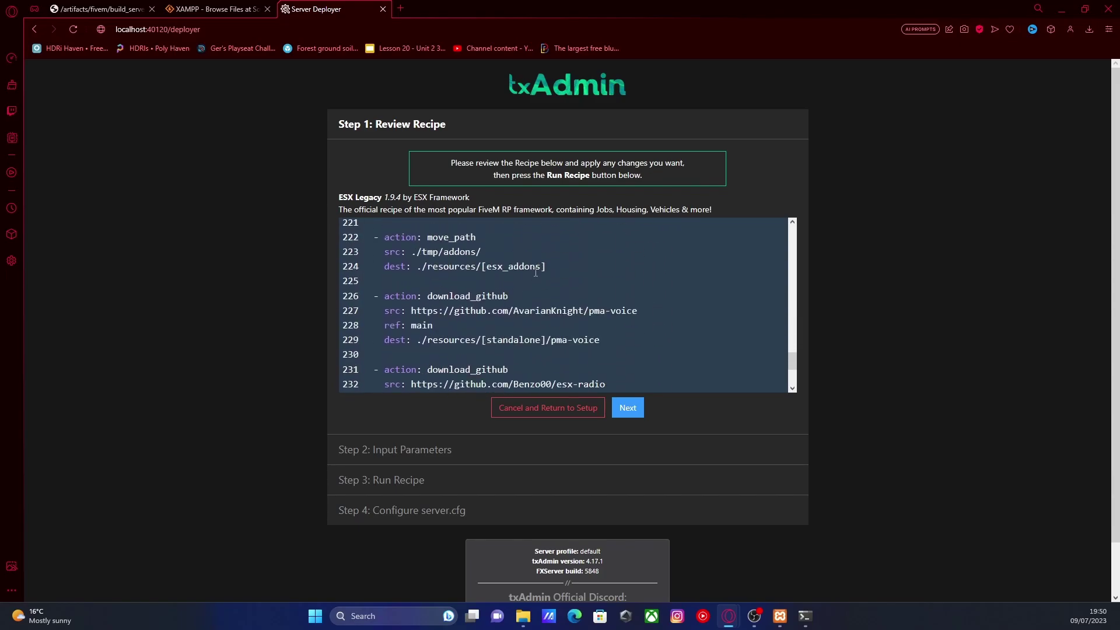
Continue to the license key parameters and open Cfx.re Keymaster in a new tab.
{"action": "left_click", "coordinate": [619, 410]}
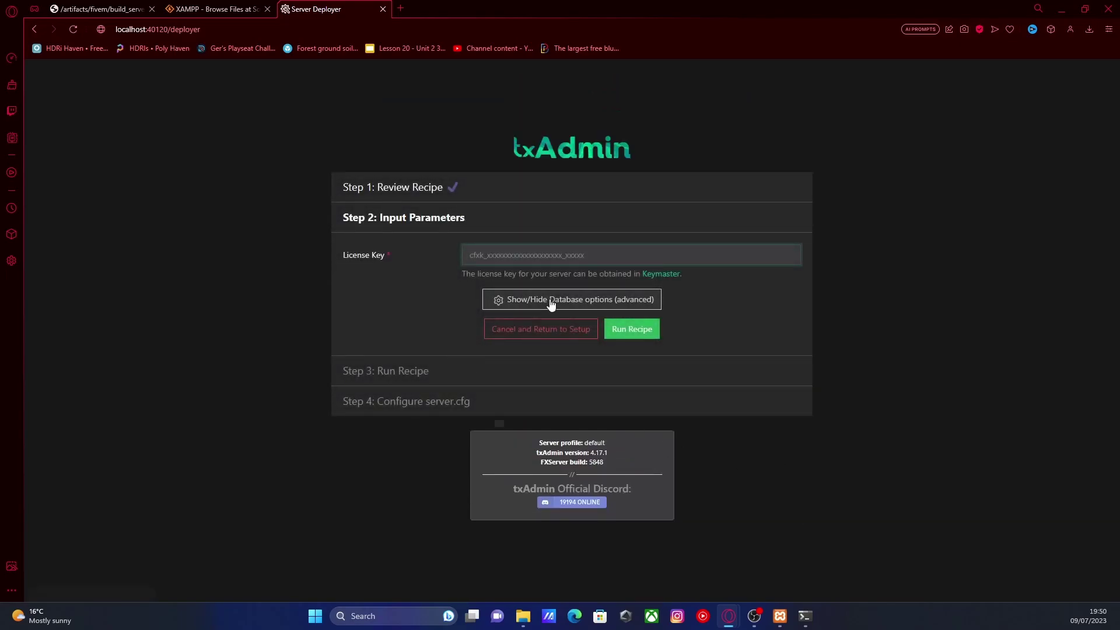
{"action": "left_click", "coordinate": [817, 313]}
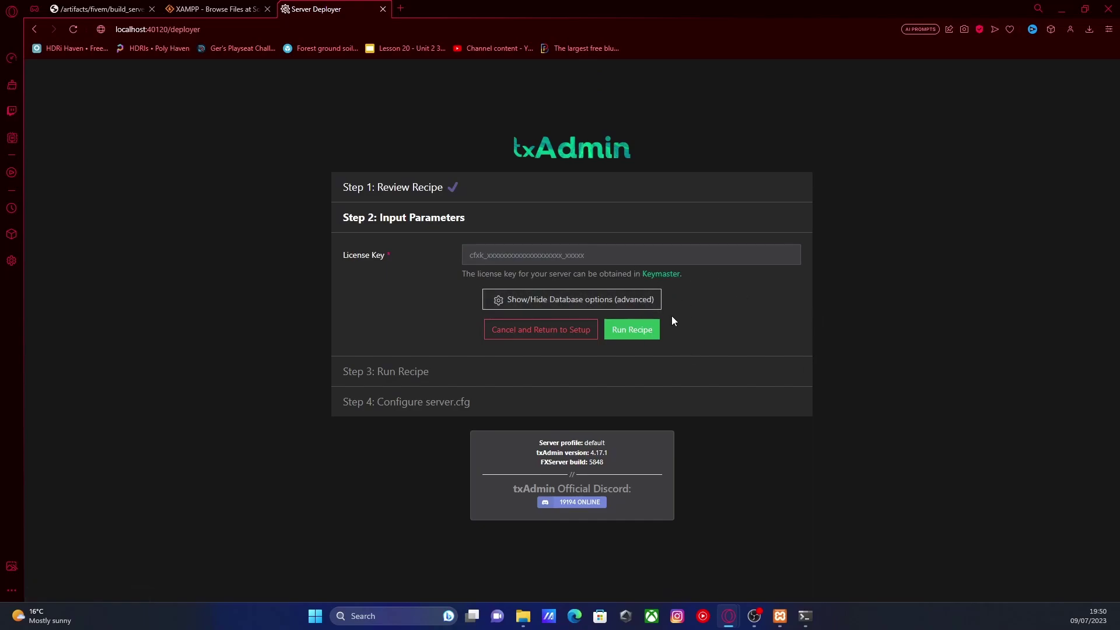
{"action": "left_click", "coordinate": [647, 276]}
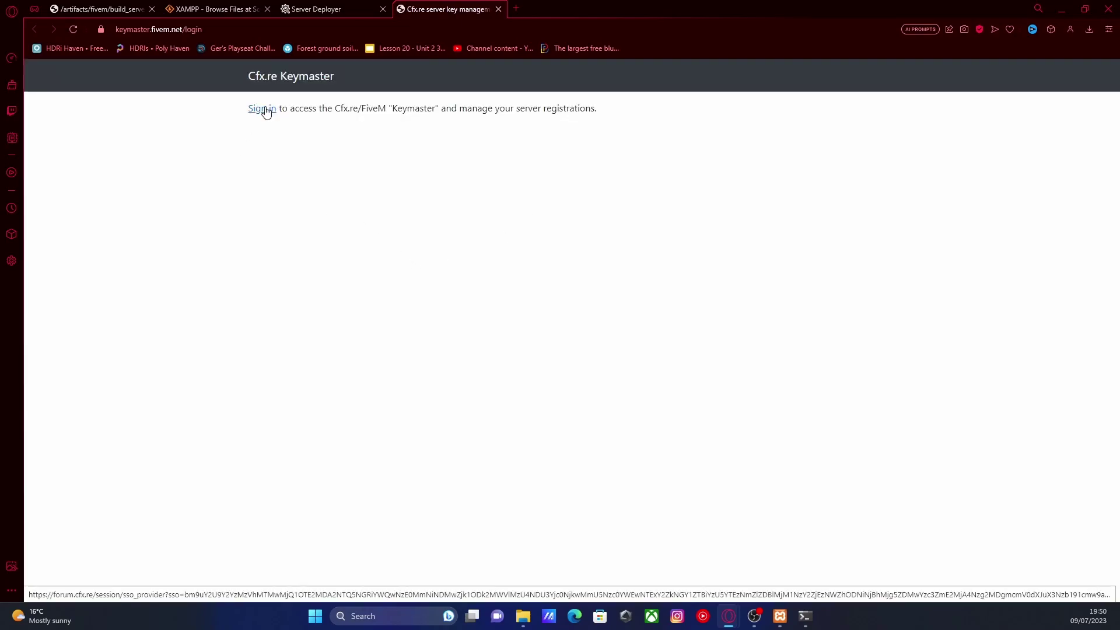
Sign in to Keymaster and start a new server registration with display name esxserver.
{"action": "left_click", "coordinate": [266, 111]}
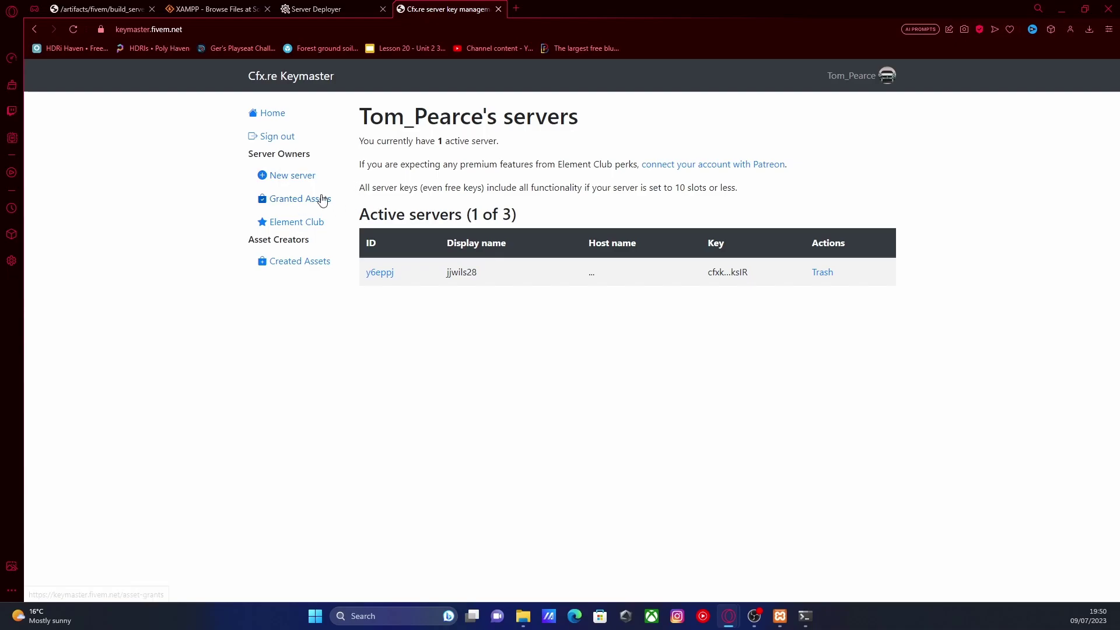
{"action": "left_click", "coordinate": [295, 176]}
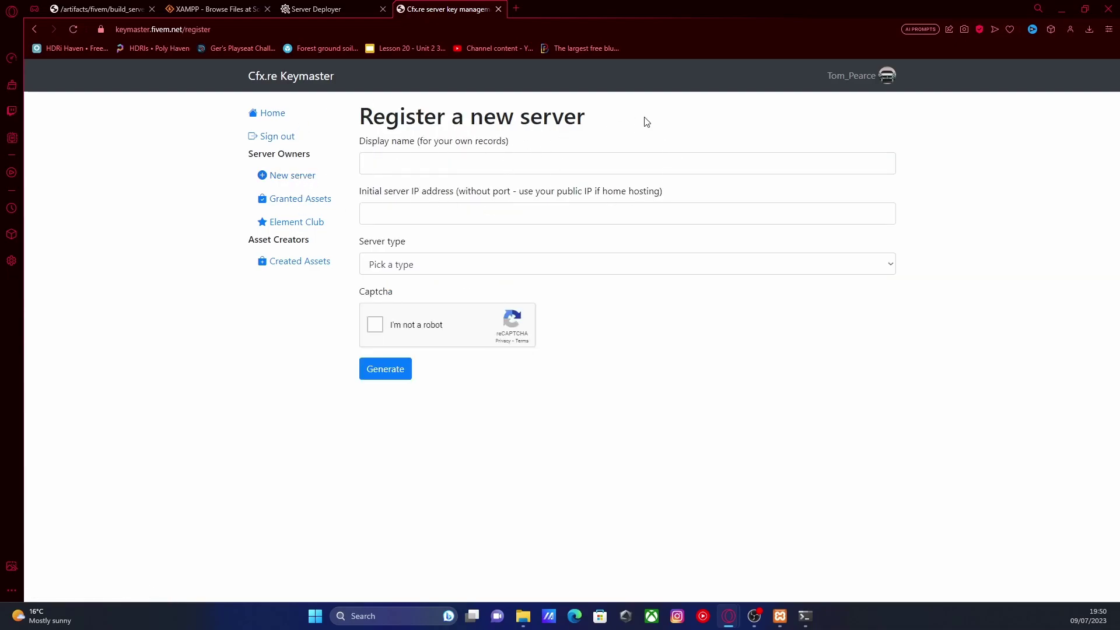
{"action": "left_click", "coordinate": [489, 163]}
{"action": "key", "text": "Down"}
{"action": "key", "text": "Up"}
{"action": "key", "text": "Return"}
{"action": "type", "text": "esxserver"}
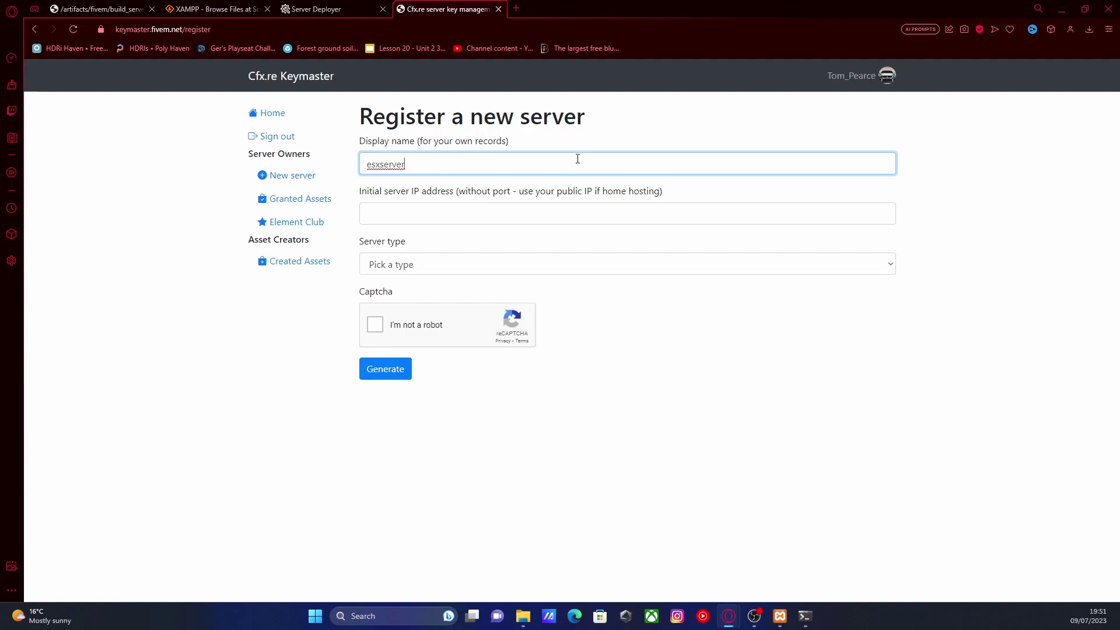
{"action": "left_click", "coordinate": [603, 134]}
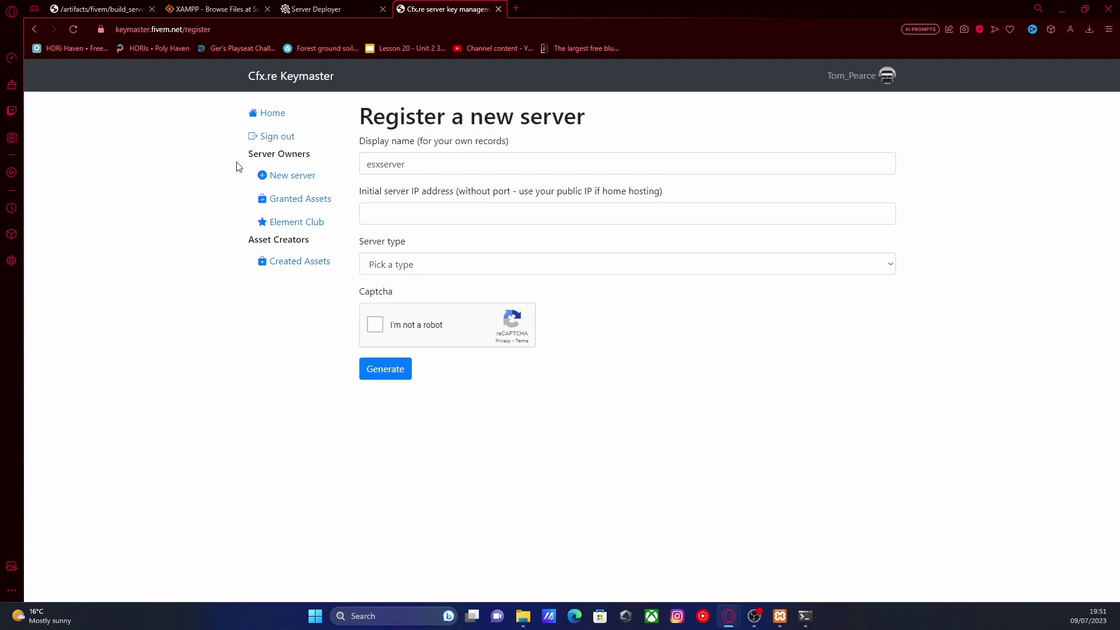
Google 'whats is my ip' in a new tab and open the whatismyipaddress.com result.
{"action": "left_click", "coordinate": [516, 8]}
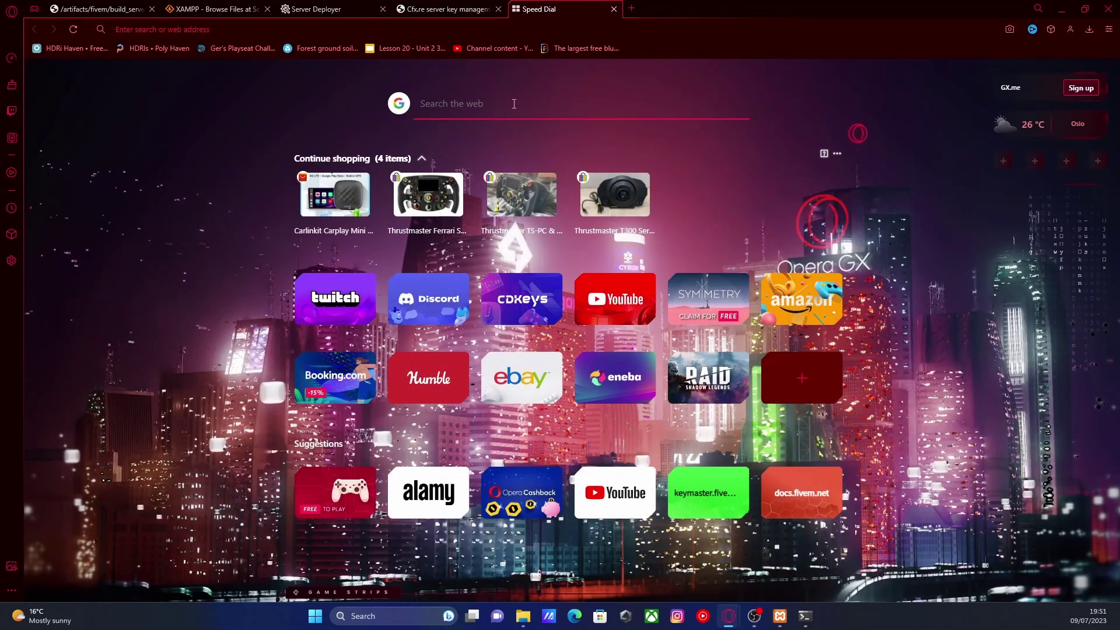
{"action": "left_click", "coordinate": [514, 104]}
{"action": "type", "text": "whats is my ip"}
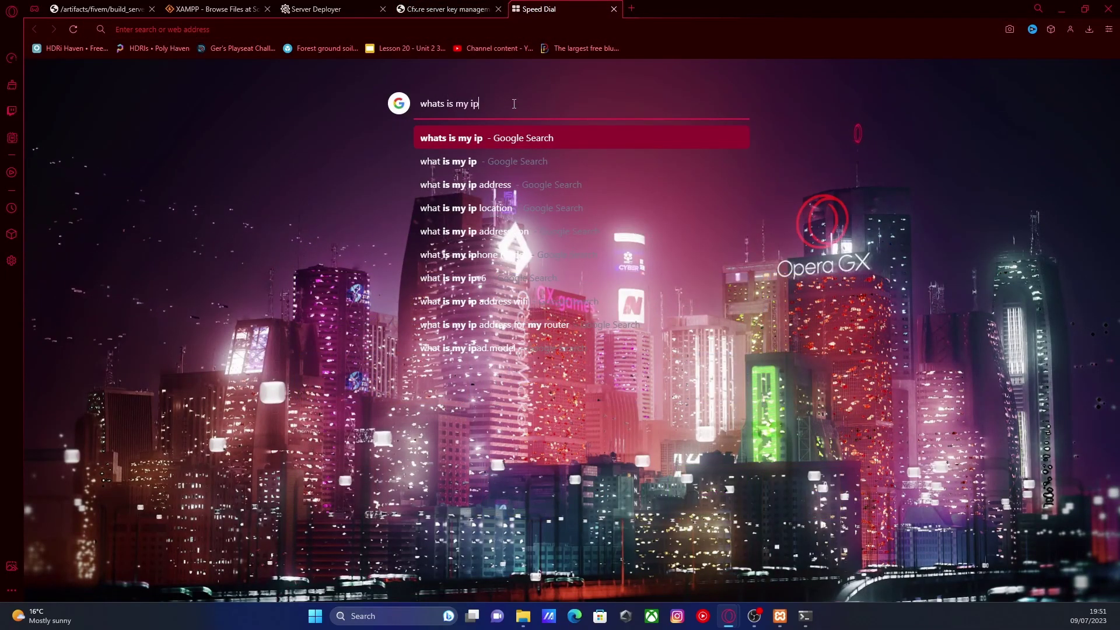
{"action": "key", "text": "Return"}
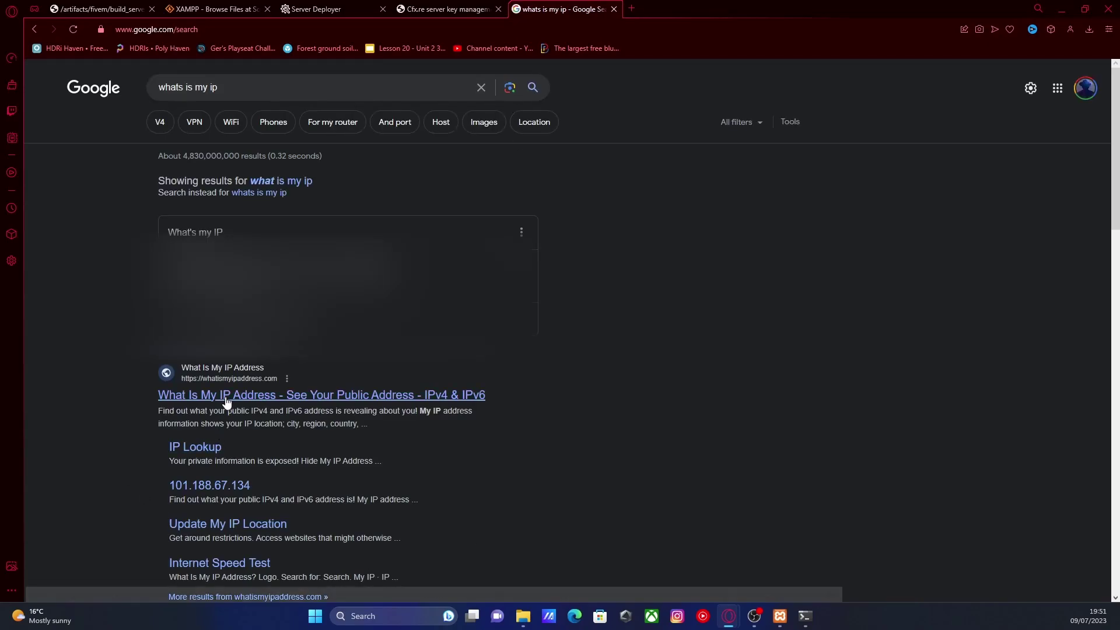
{"action": "left_click", "coordinate": [226, 397]}
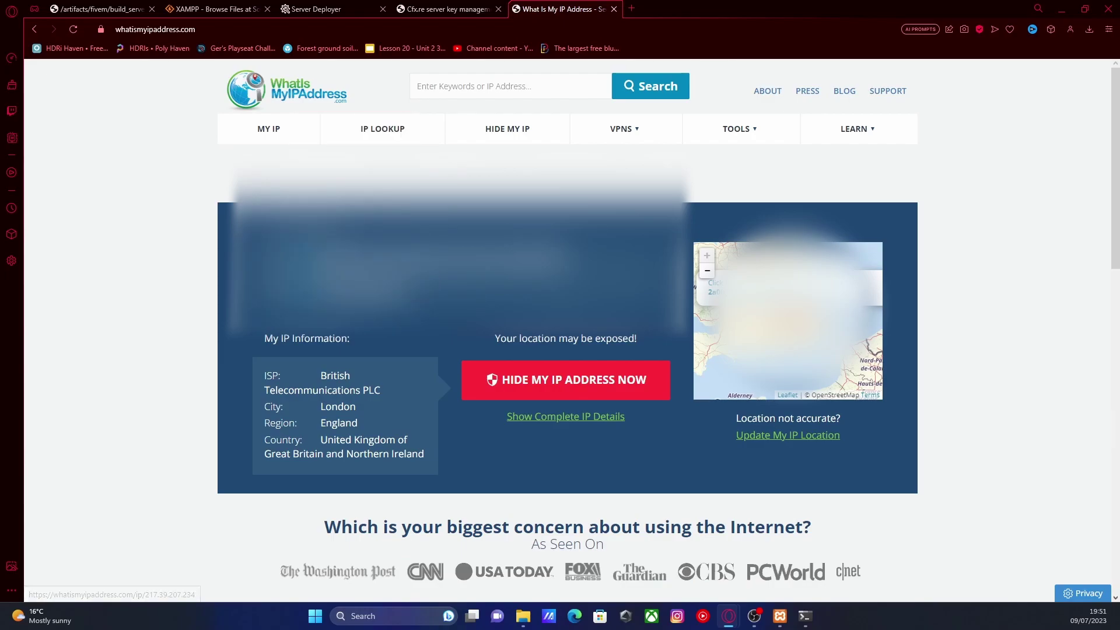
Enter the server IP, choose Other/Home hosted as server type, and set the provider to Home.
{"action": "left_click", "coordinate": [422, 4]}
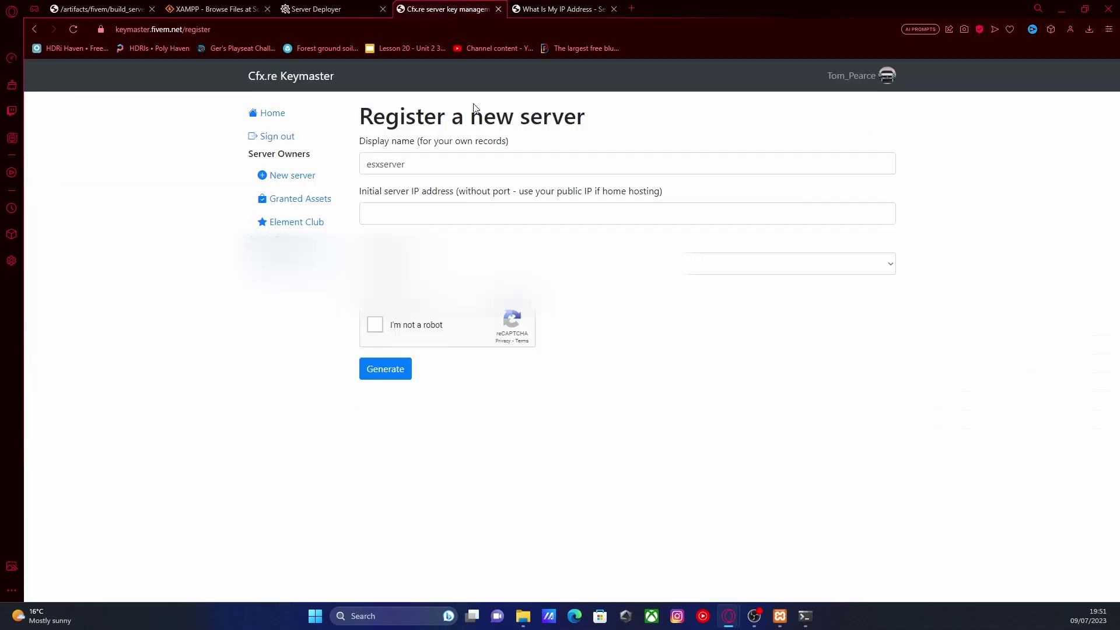
{"action": "left_click", "coordinate": [425, 212]}
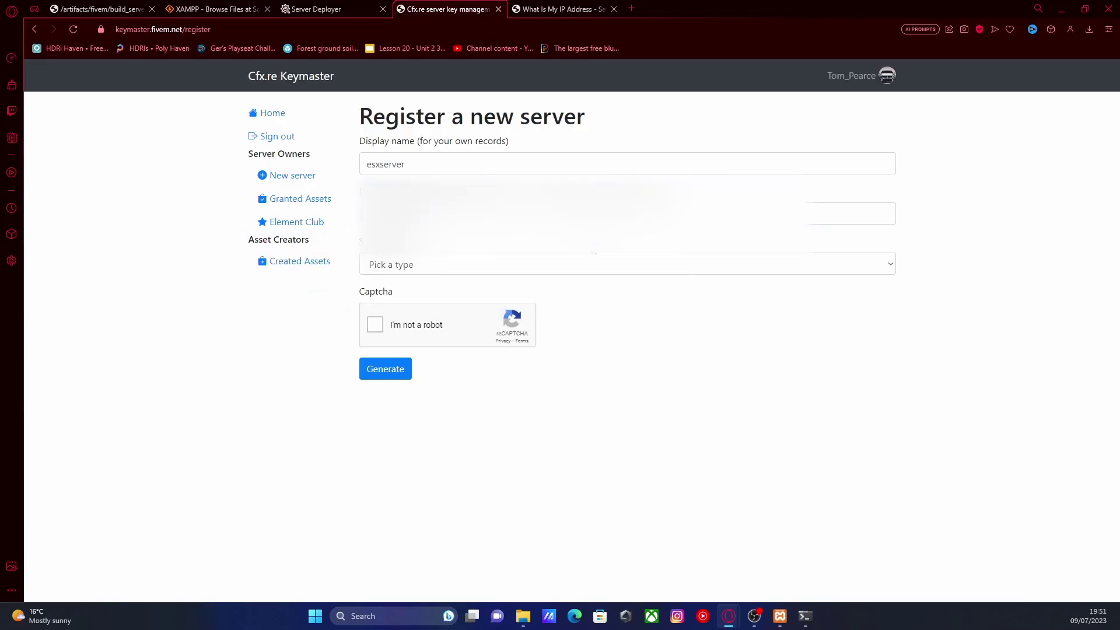
{"action": "left_click", "coordinate": [477, 272]}
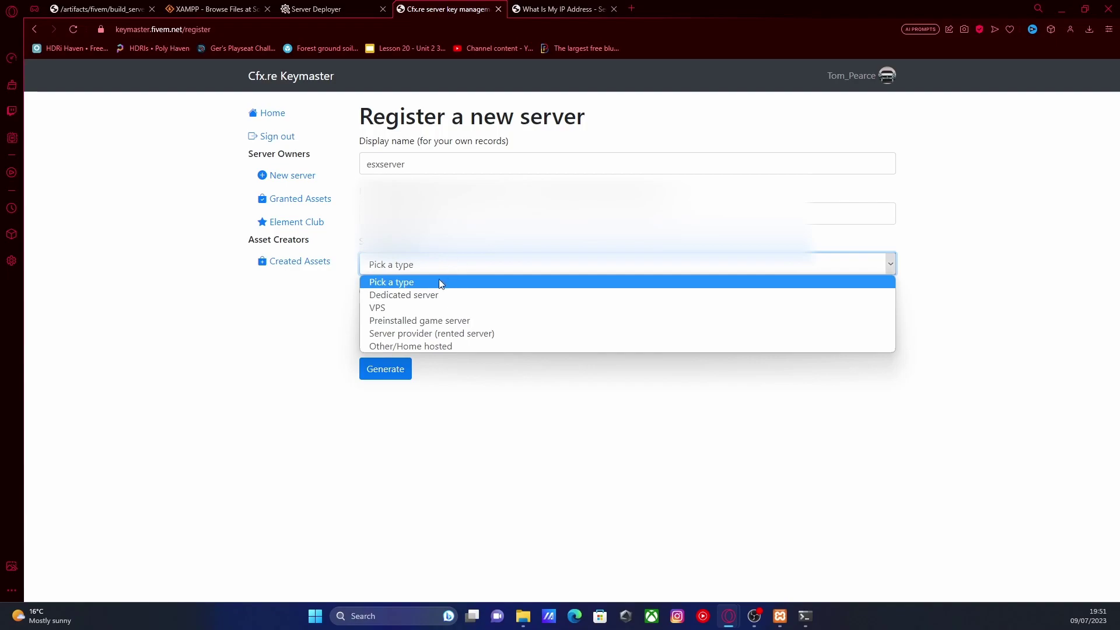
{"action": "left_click", "coordinate": [442, 346]}
{"action": "left_click", "coordinate": [445, 315]}
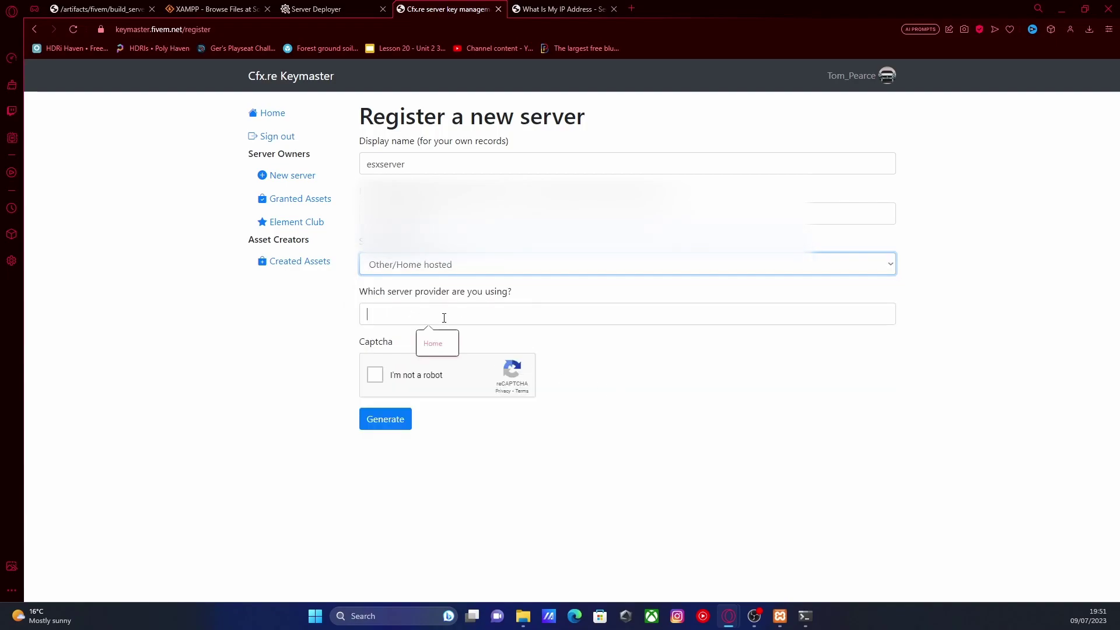
{"action": "left_click", "coordinate": [432, 344]}
{"action": "left_click", "coordinate": [659, 371]}
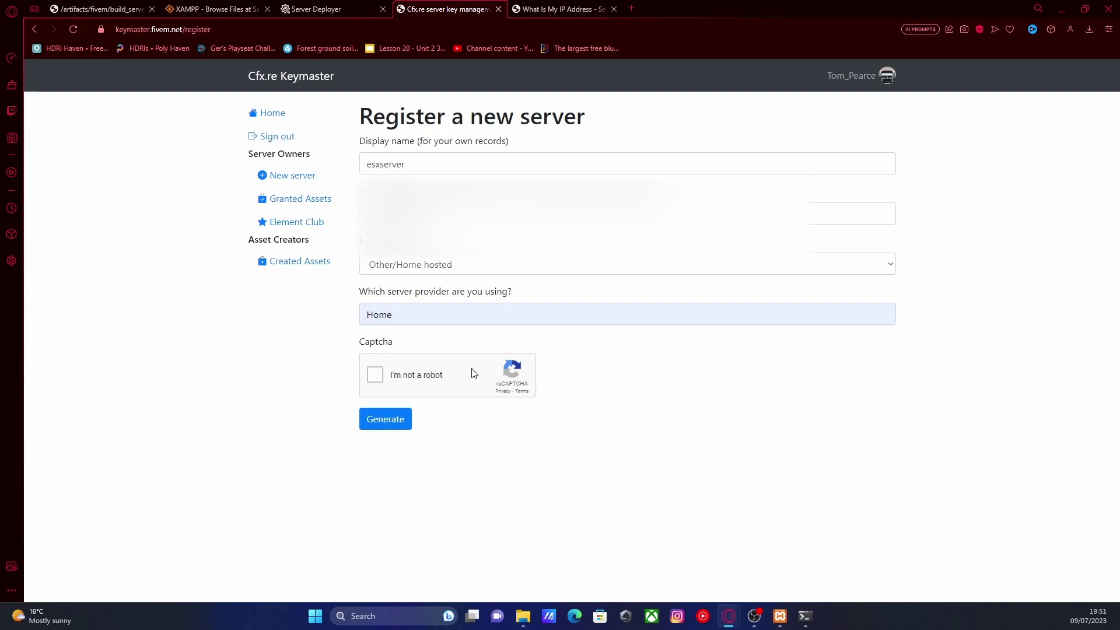
Pass the captcha, generate the esxserver license key, and copy it.
{"action": "left_click", "coordinate": [374, 376]}
{"action": "left_click", "coordinate": [386, 420]}
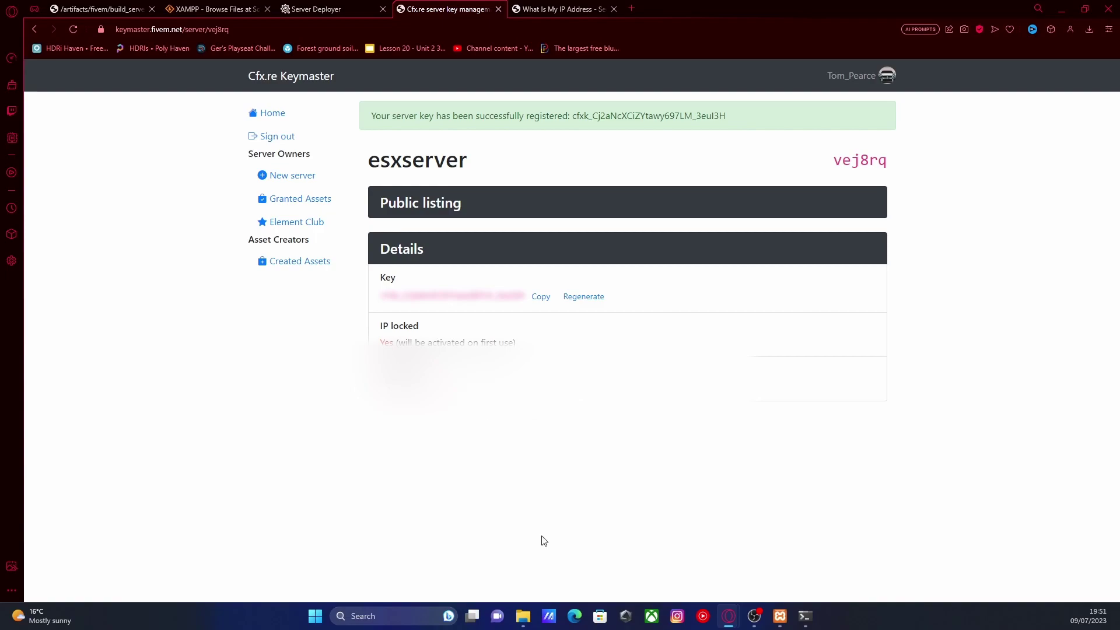
{"action": "left_click", "coordinate": [541, 298]}
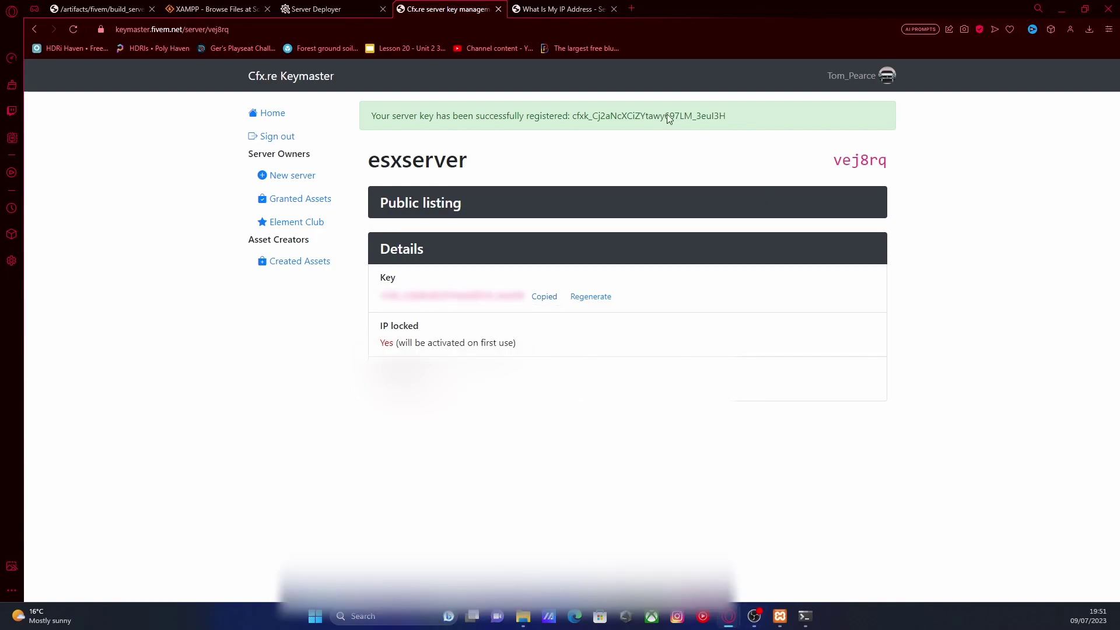
{"action": "left_click", "coordinate": [367, 7]}
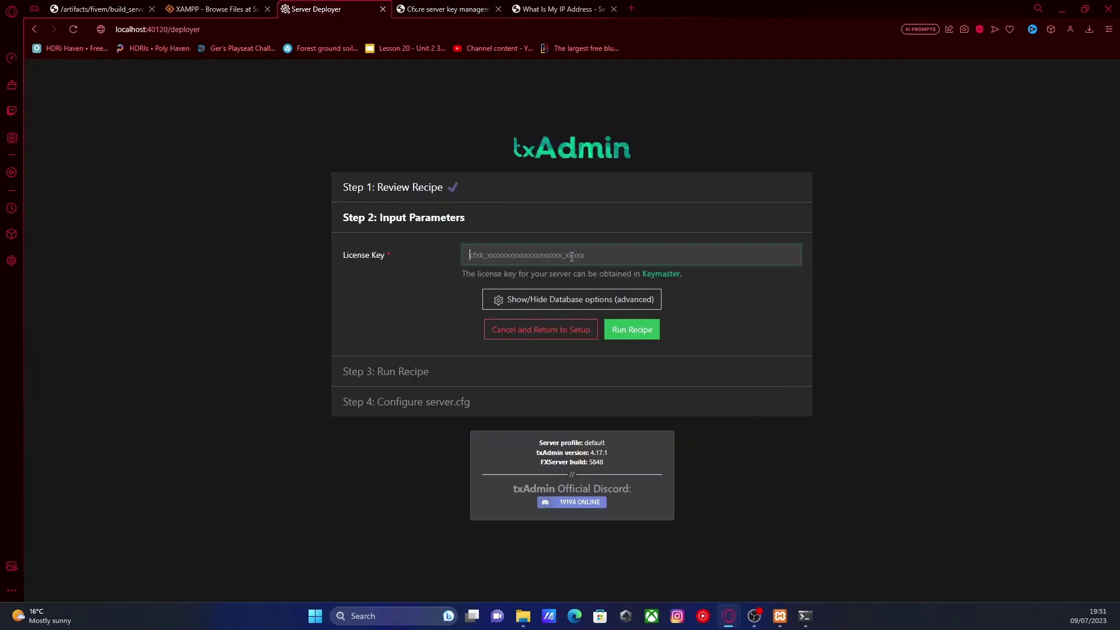
Paste the Keymaster license key and run the ESX Legacy recipe through to completion.
{"action": "left_click", "coordinate": [535, 246]}
{"action": "key", "text": "ctrl+v"}
{"action": "left_click", "coordinate": [634, 338]}
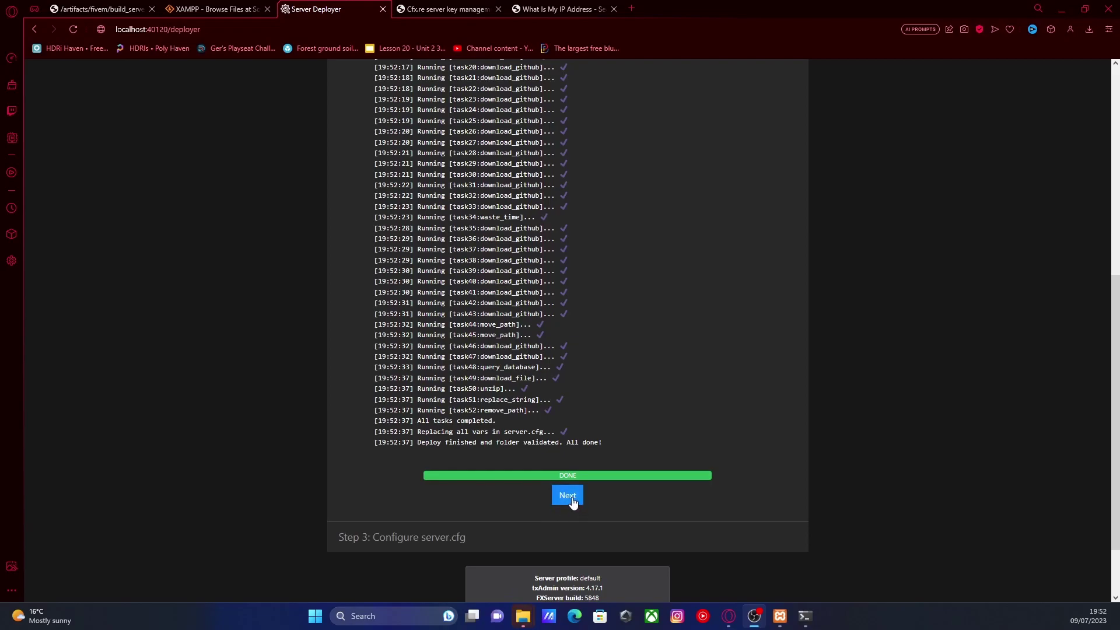
{"action": "left_click", "coordinate": [567, 495]}
Review the generated server.cfg, checking the lines around 45 and 46.
{"action": "scroll", "coordinate": [471, 343], "scroll_direction": "up", "scroll_amount": 5}
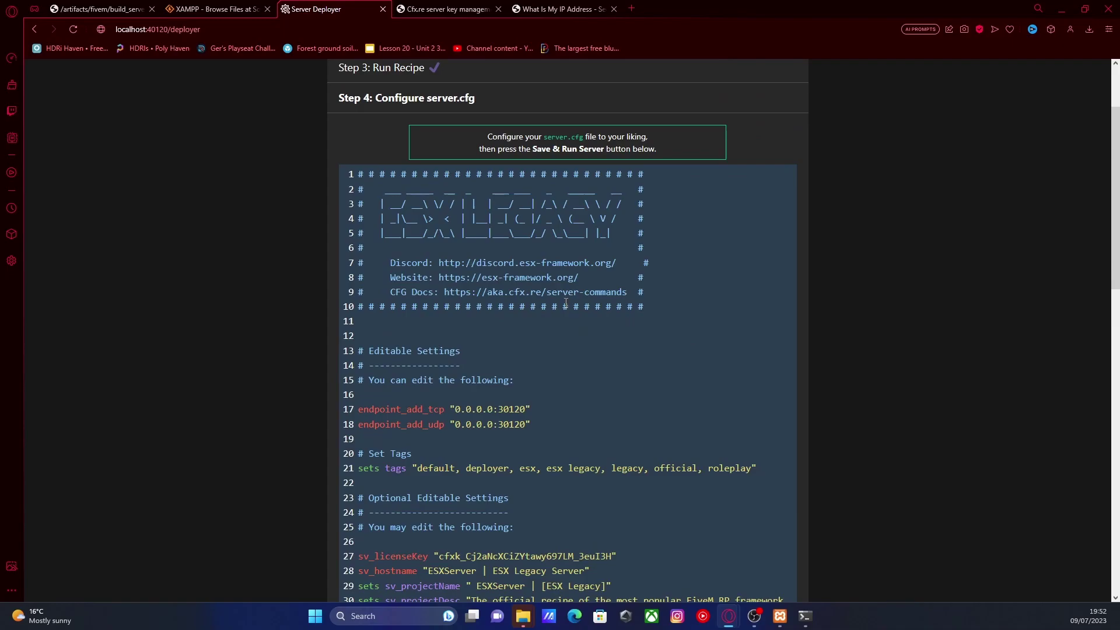
{"action": "scroll", "coordinate": [606, 452], "scroll_direction": "down", "scroll_amount": 2}
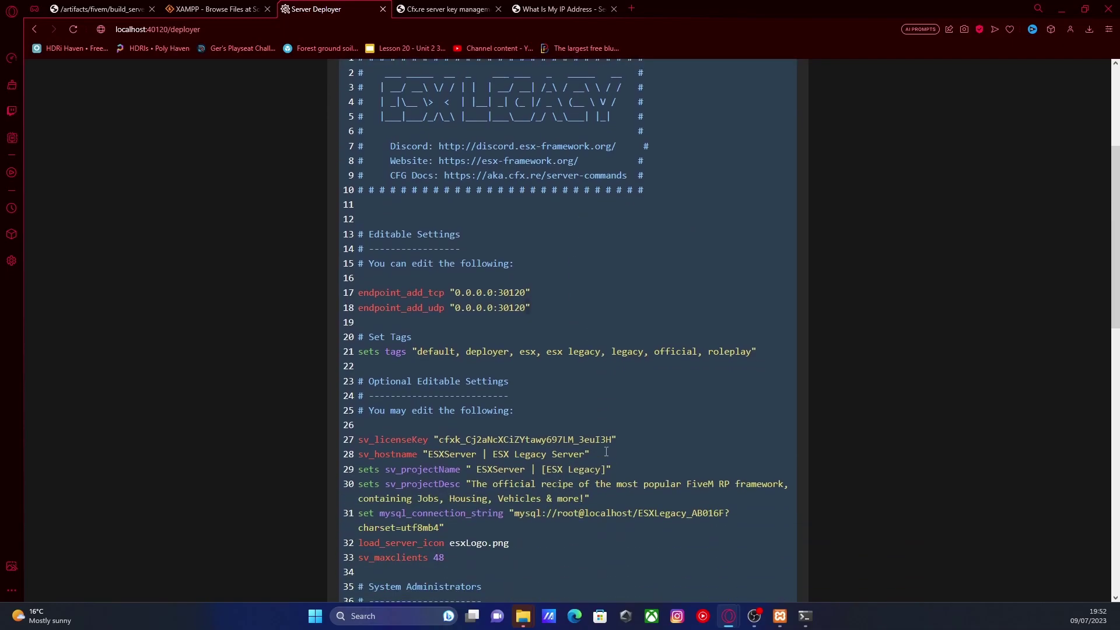
{"action": "scroll", "coordinate": [584, 420], "scroll_direction": "down", "scroll_amount": 2}
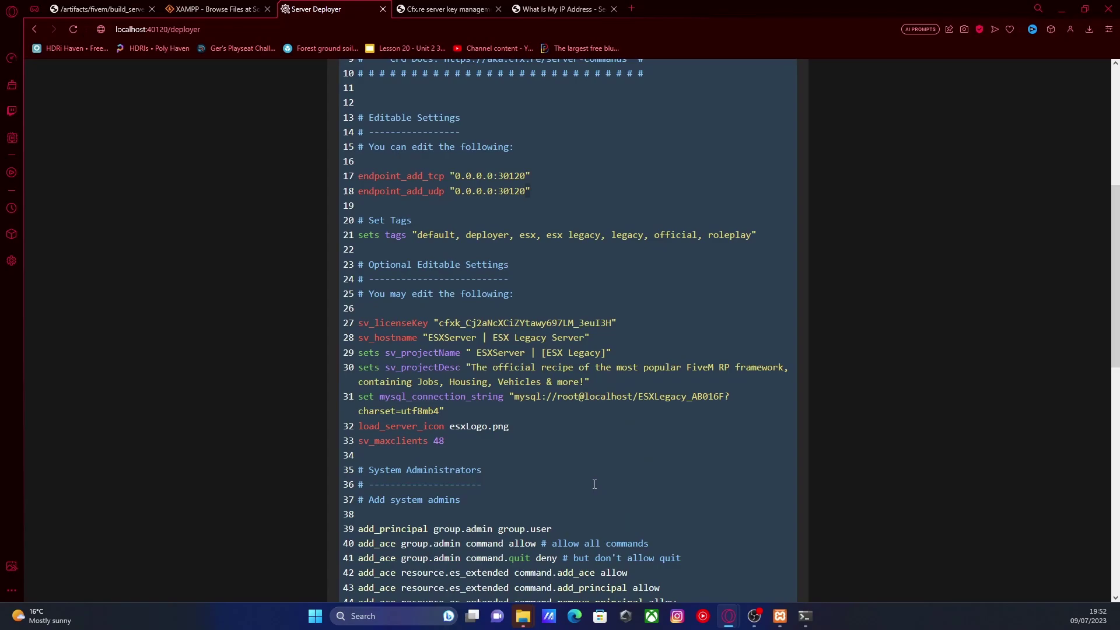
{"action": "scroll", "coordinate": [595, 484], "scroll_direction": "down", "scroll_amount": 10}
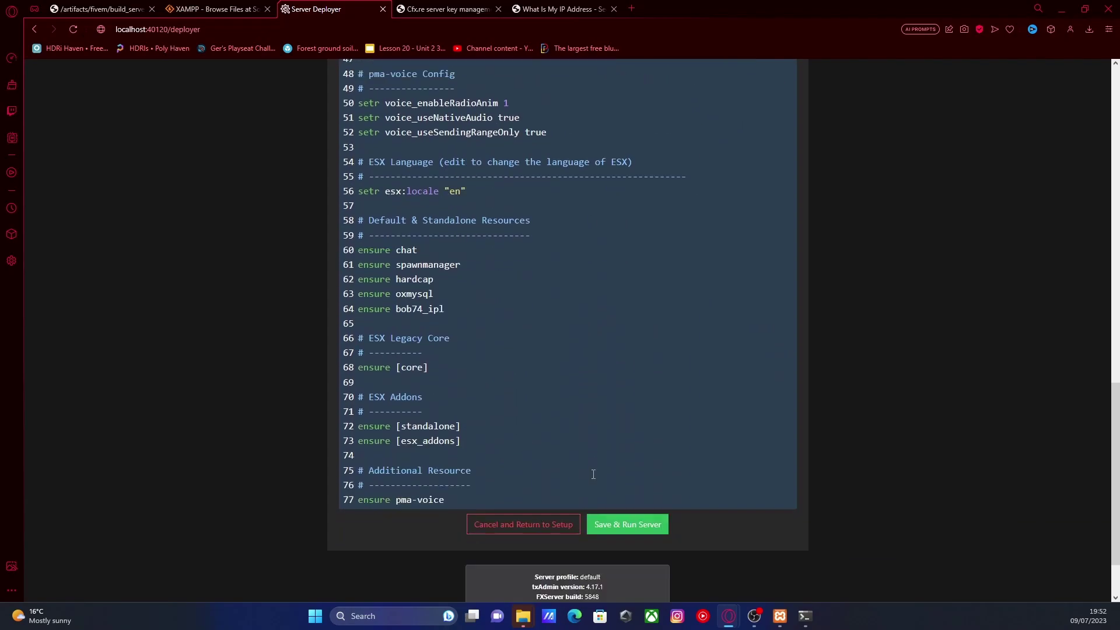
{"action": "scroll", "coordinate": [503, 326], "scroll_direction": "up", "scroll_amount": 6}
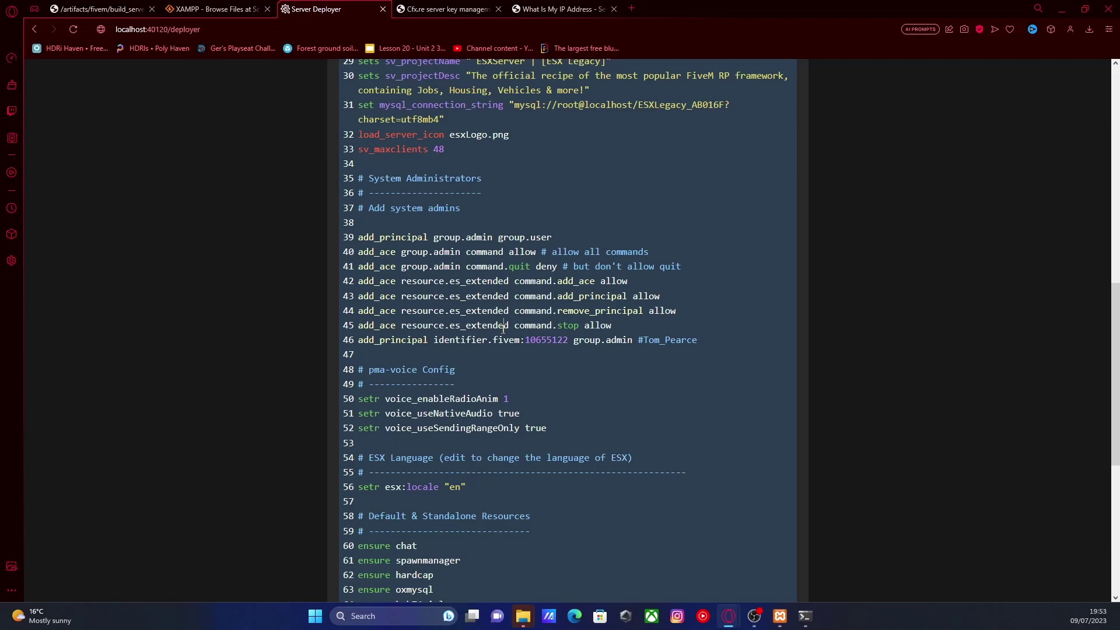
{"action": "left_click", "coordinate": [721, 340]}
{"action": "left_click", "coordinate": [646, 327]}
Change sv_hostname on line 28 to "HT ESXServer".
{"action": "scroll", "coordinate": [473, 313], "scroll_direction": "up", "scroll_amount": 1}
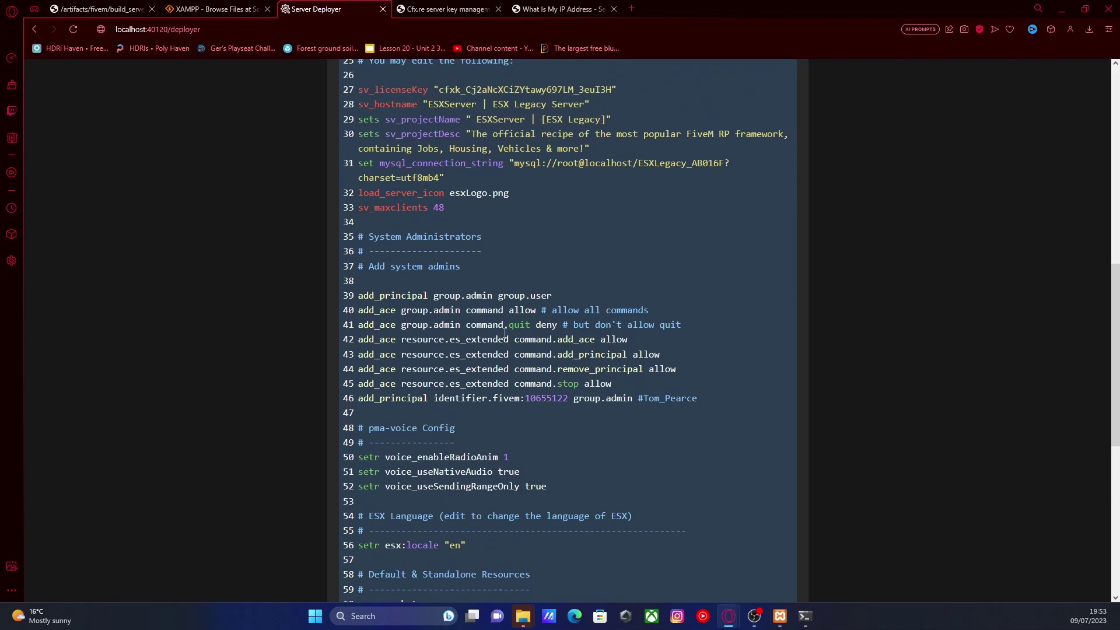
{"action": "scroll", "coordinate": [505, 333], "scroll_direction": "up", "scroll_amount": 1}
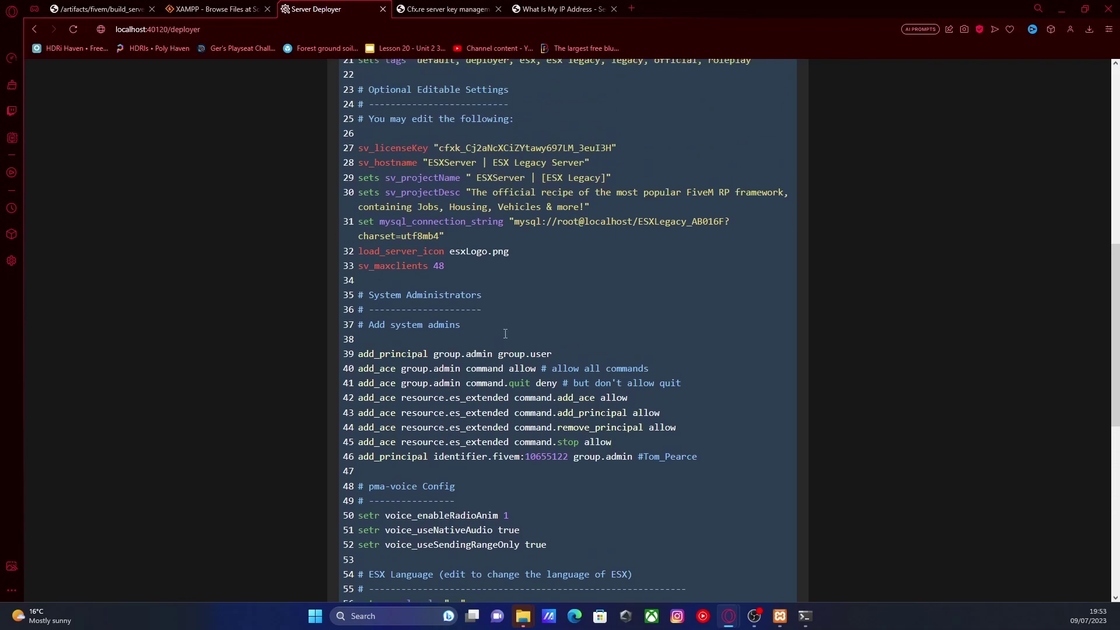
{"action": "scroll", "coordinate": [505, 334], "scroll_direction": "up", "scroll_amount": 4}
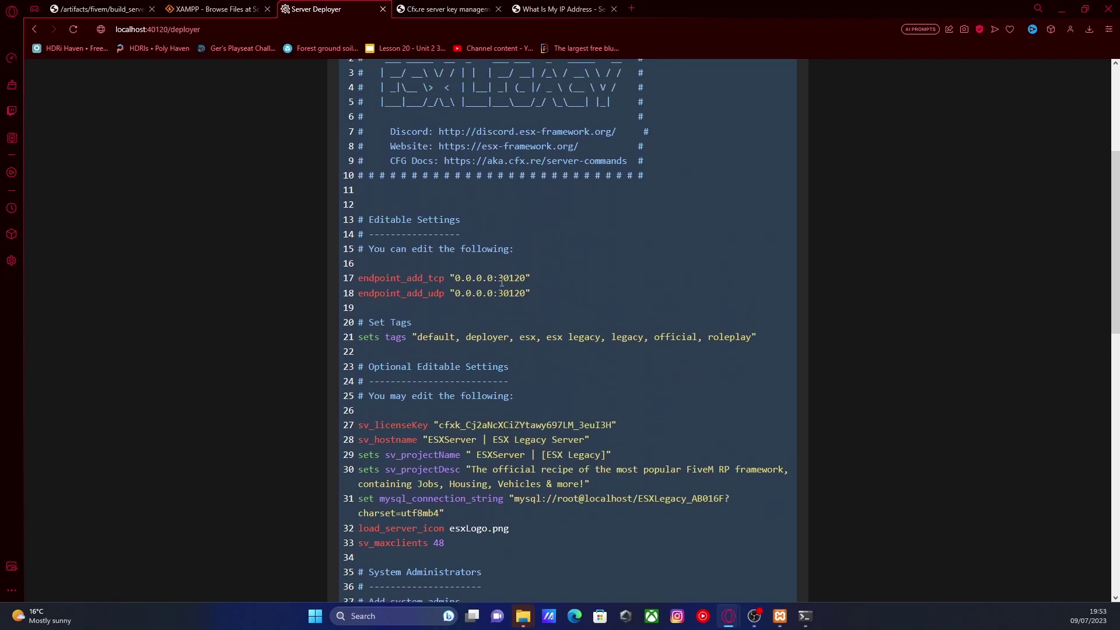
{"action": "scroll", "coordinate": [502, 282], "scroll_direction": "up", "scroll_amount": 2}
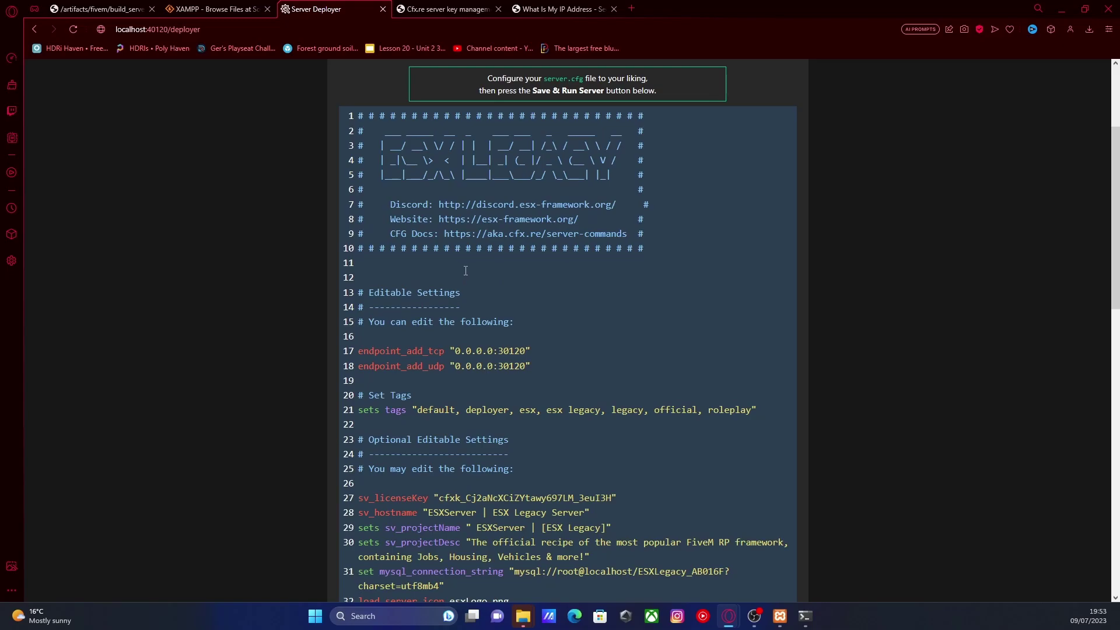
{"action": "scroll", "coordinate": [466, 270], "scroll_direction": "down", "scroll_amount": 6}
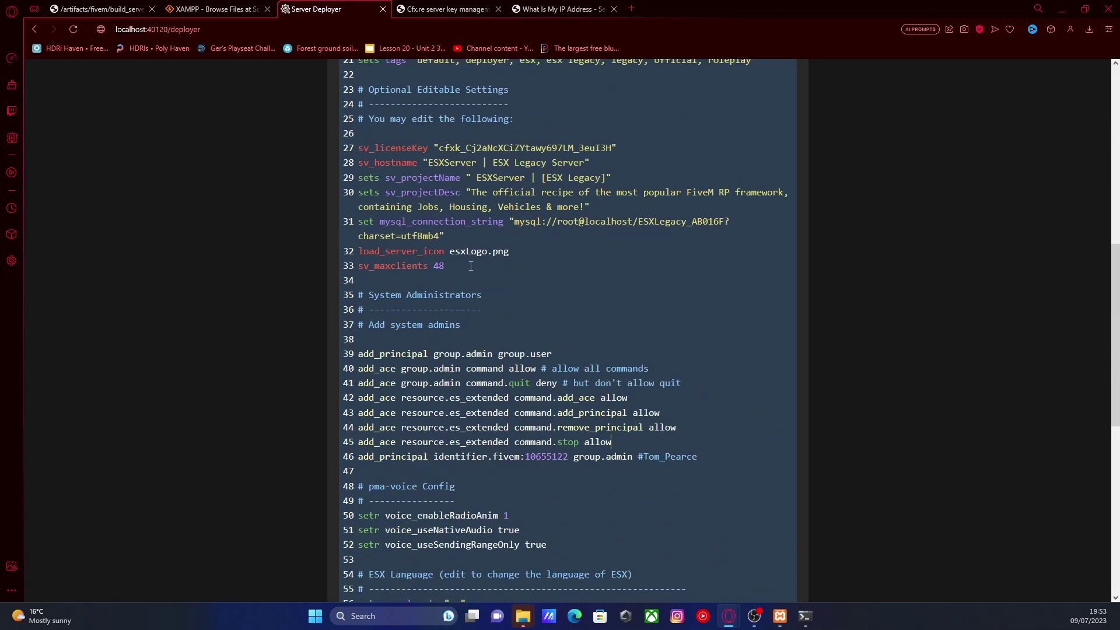
{"action": "scroll", "coordinate": [471, 267], "scroll_direction": "down", "scroll_amount": 2}
{"action": "scroll", "coordinate": [471, 266], "scroll_direction": "up", "scroll_amount": 5}
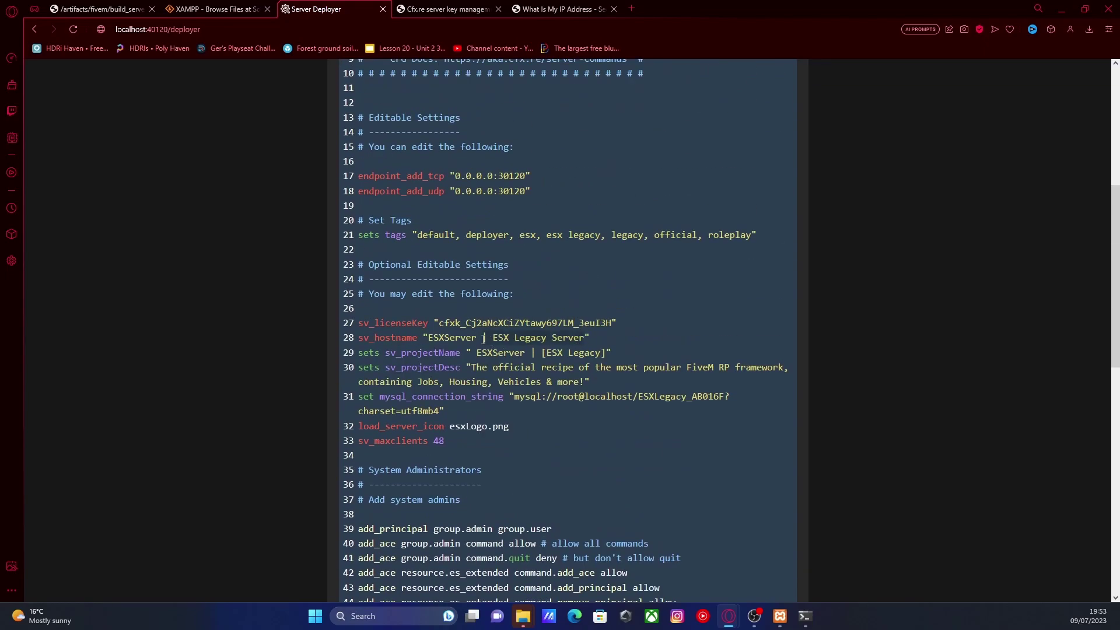
{"action": "key", "text": "BackSpace"}
{"action": "key", "text": "BackSpace"}
{"action": "key", "text": "BackSpace"}
{"action": "type", "text": "HT"}
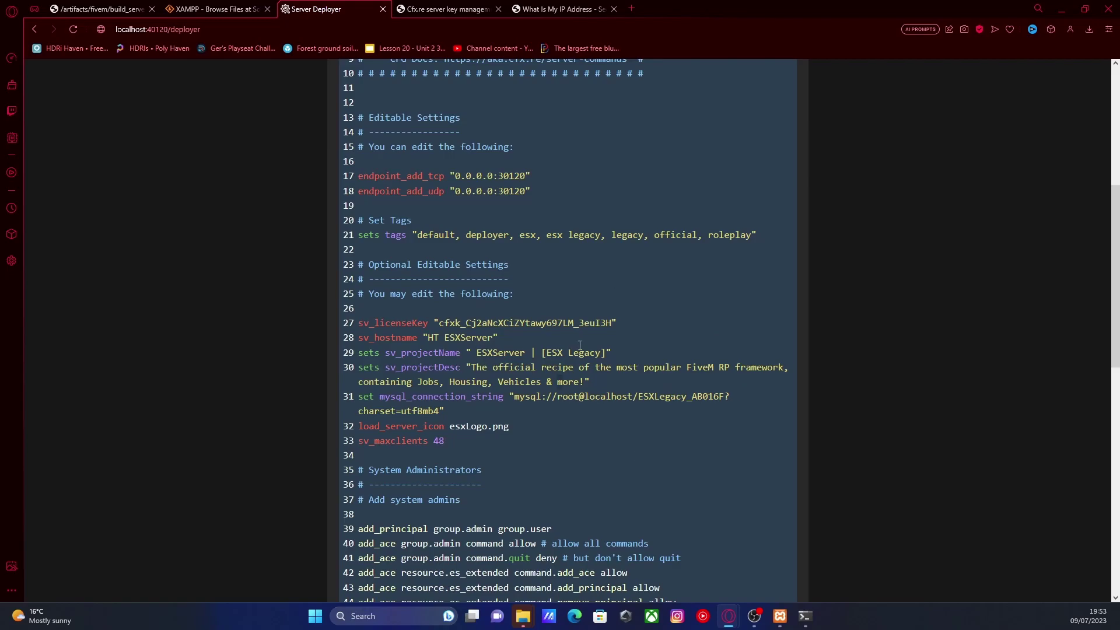
{"action": "scroll", "coordinate": [600, 343], "scroll_direction": "down", "scroll_amount": 10}
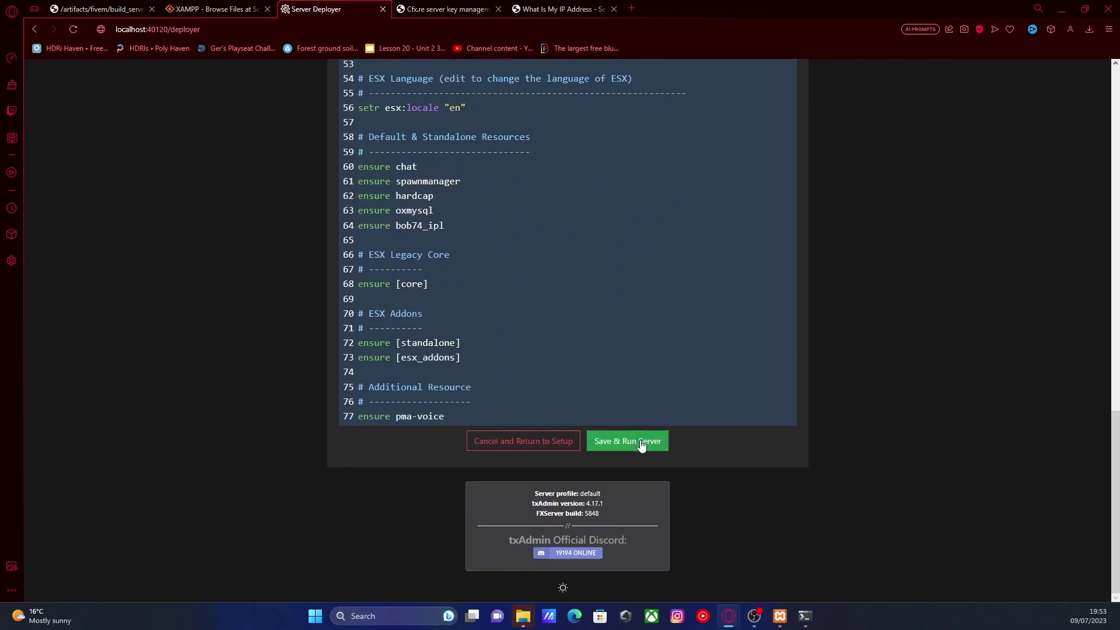
Save and run ESXServer, check its Dashboard, CFG Editor and Diagnostics, then minimize the browser.
{"action": "left_click", "coordinate": [640, 443]}
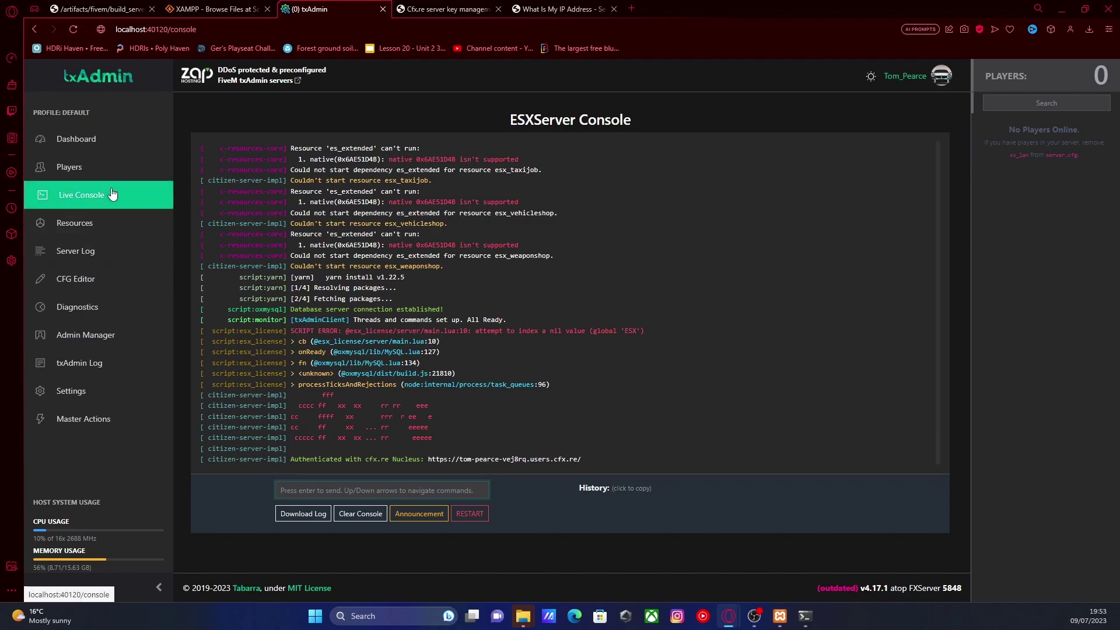
{"action": "left_click", "coordinate": [76, 139]}
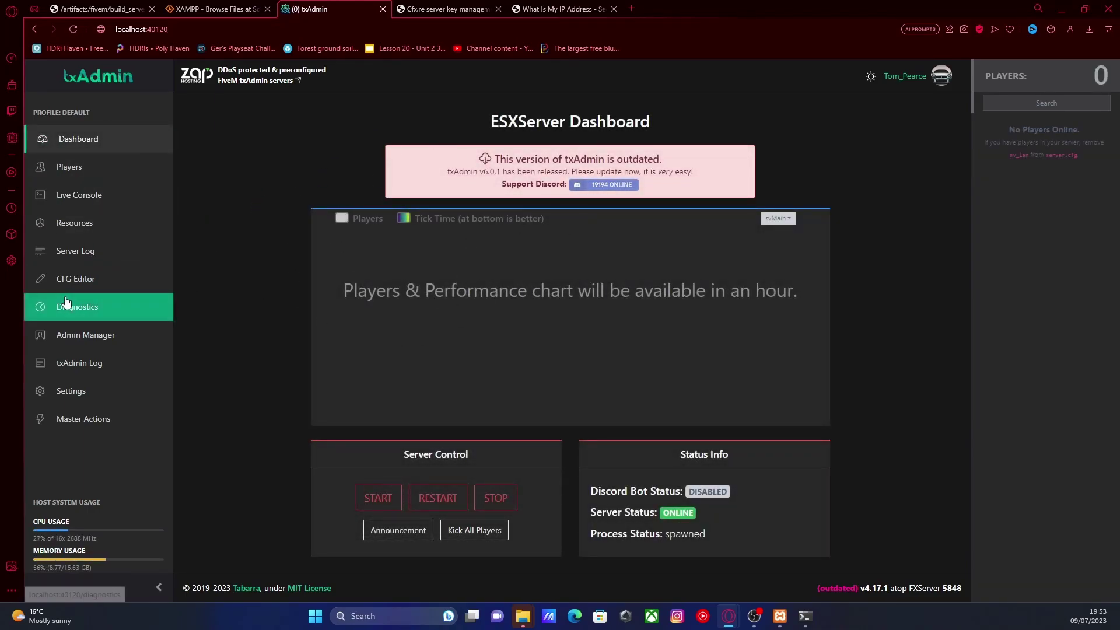
{"action": "left_click", "coordinate": [76, 279]}
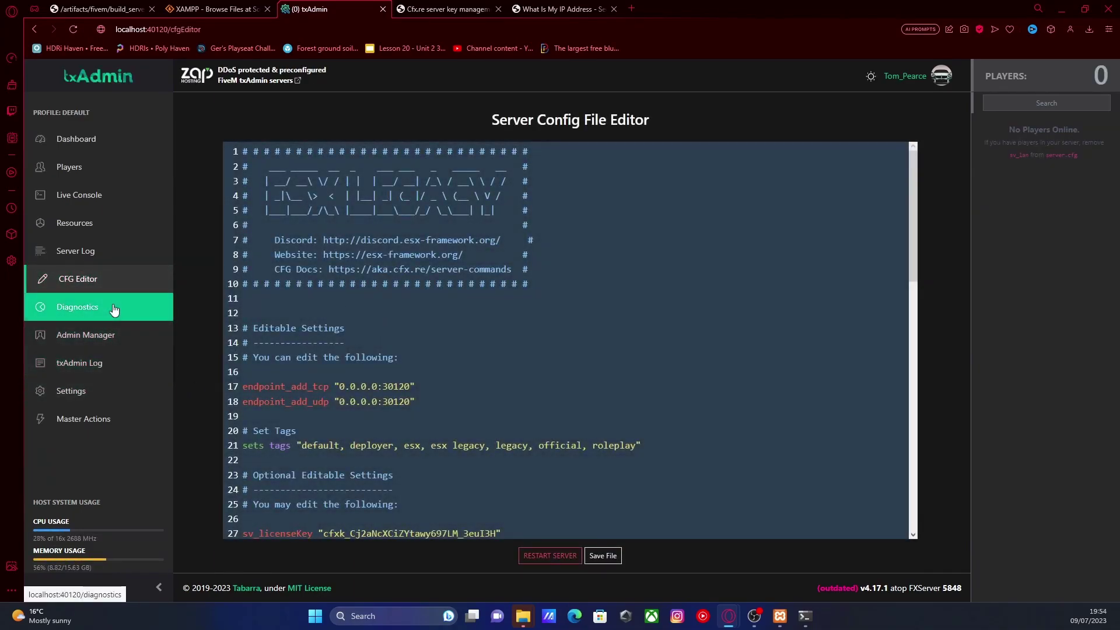
{"action": "left_click", "coordinate": [114, 310]}
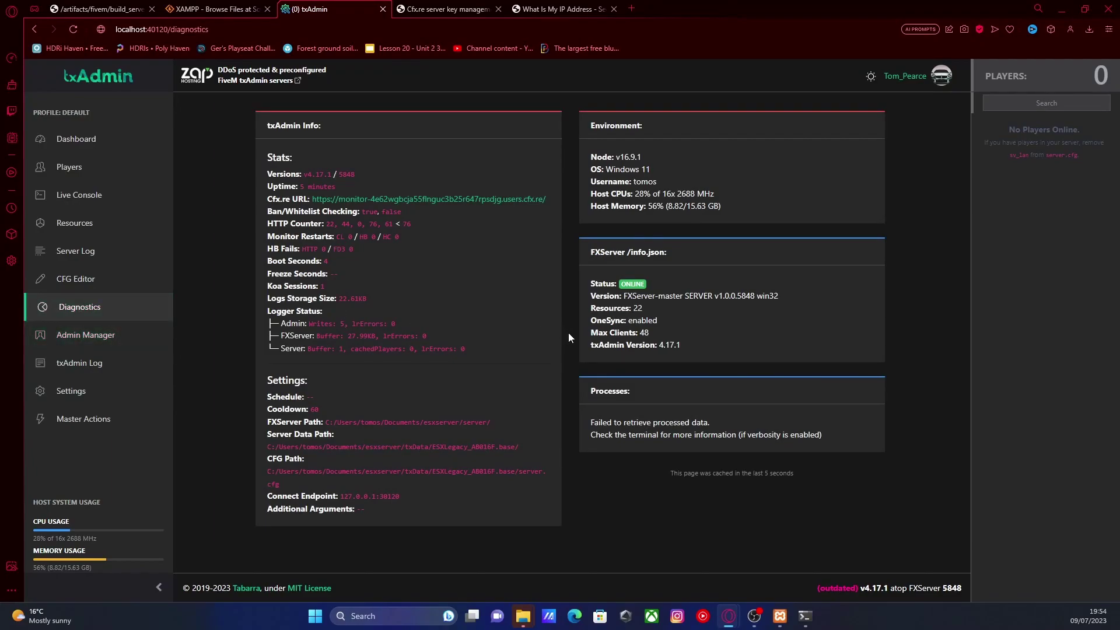
{"action": "left_click", "coordinate": [62, 141]}
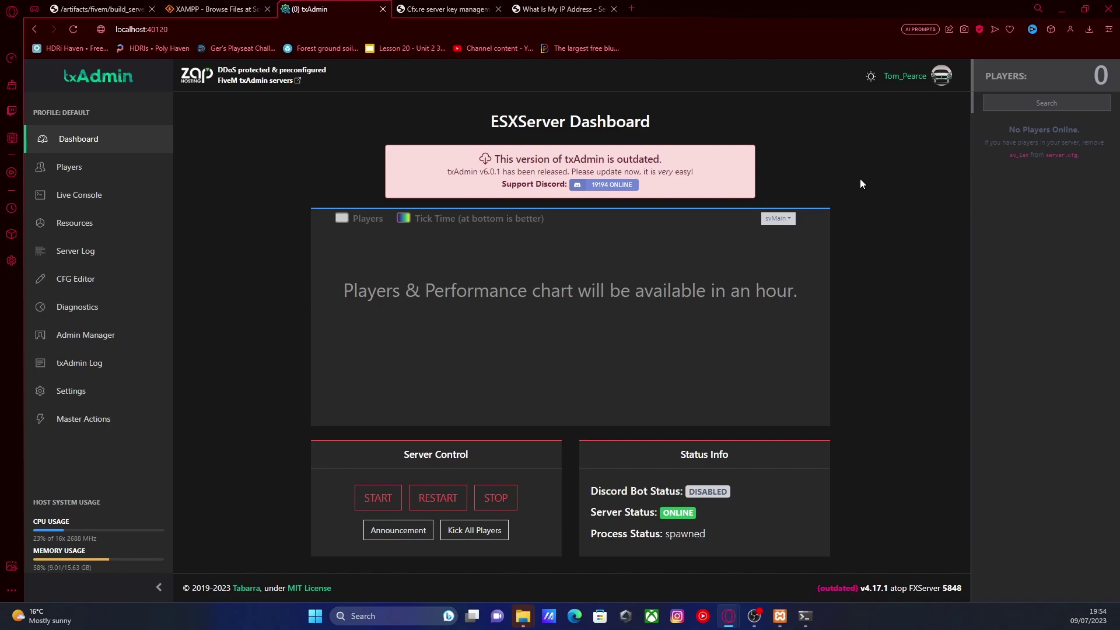
{"action": "left_click", "coordinate": [1062, 9]}
Close the esxserver folder window and launch FiveM from Windows Search.
{"action": "left_click", "coordinate": [499, 34]}
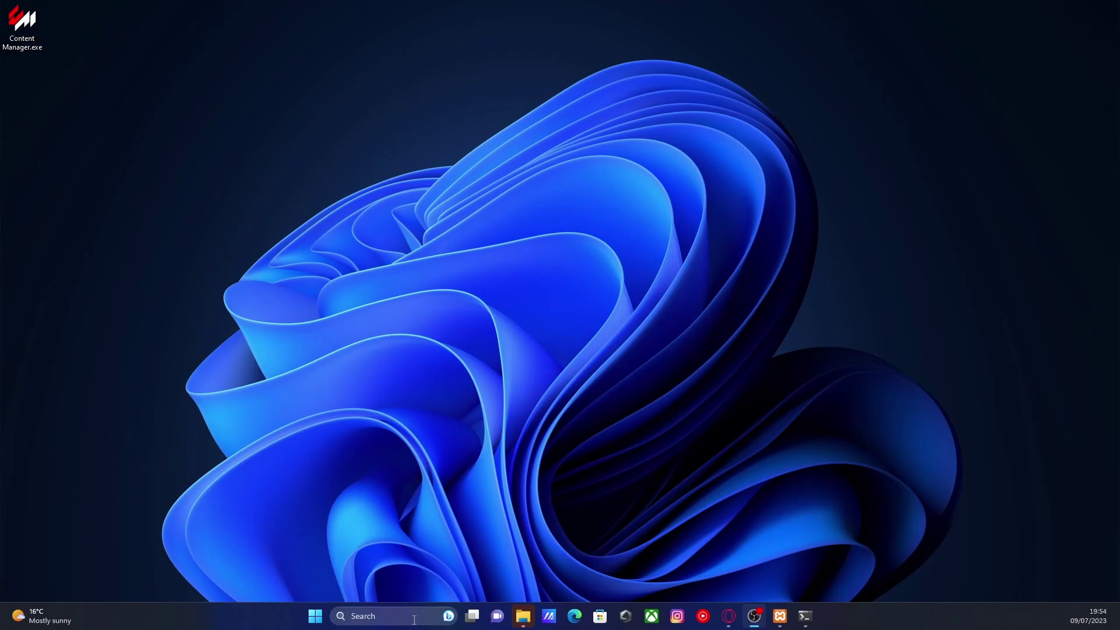
{"action": "left_click", "coordinate": [412, 617]}
{"action": "type", "text": "f"}
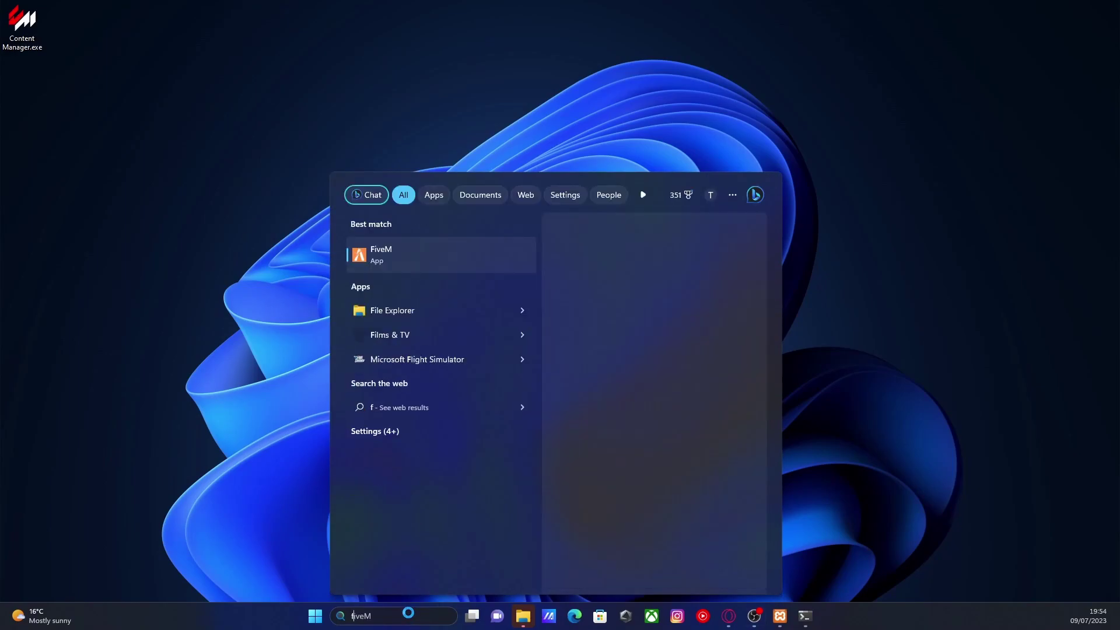
{"action": "left_click", "coordinate": [604, 335]}
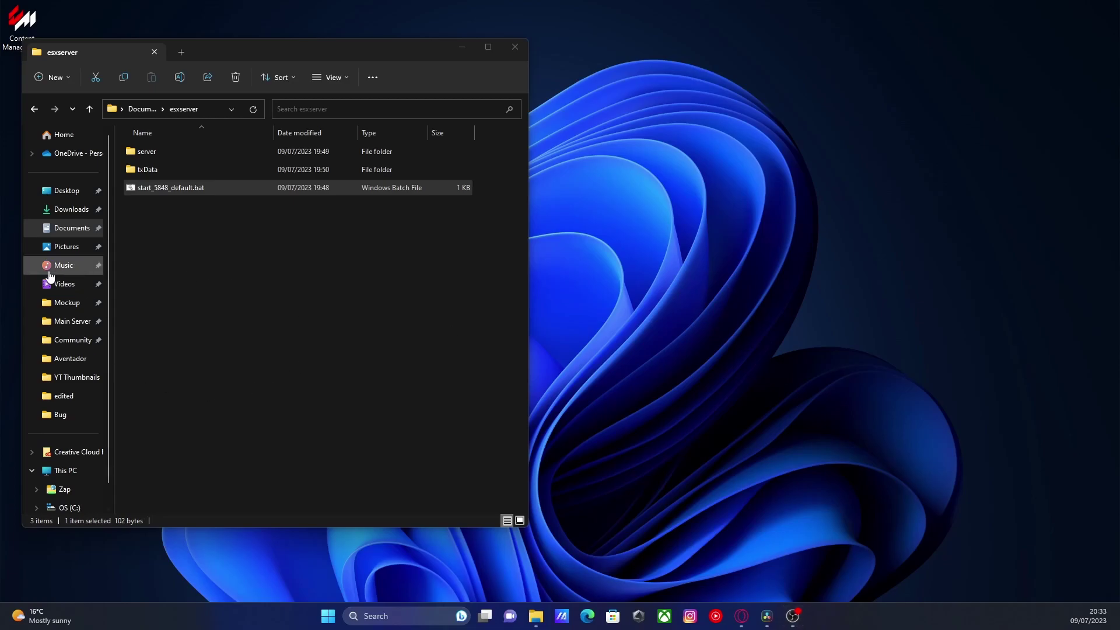
Run start_5848_default.bat from Documents\esxserver, then close the server console once it starts.
{"action": "left_click", "coordinate": [58, 228]}
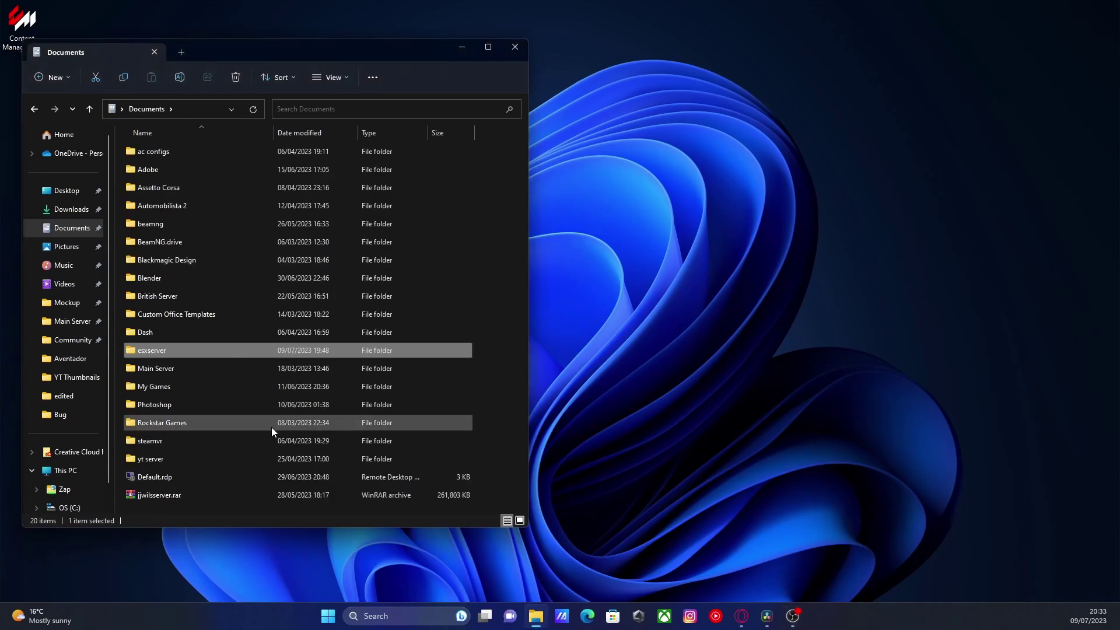
{"action": "double_click", "coordinate": [167, 348]}
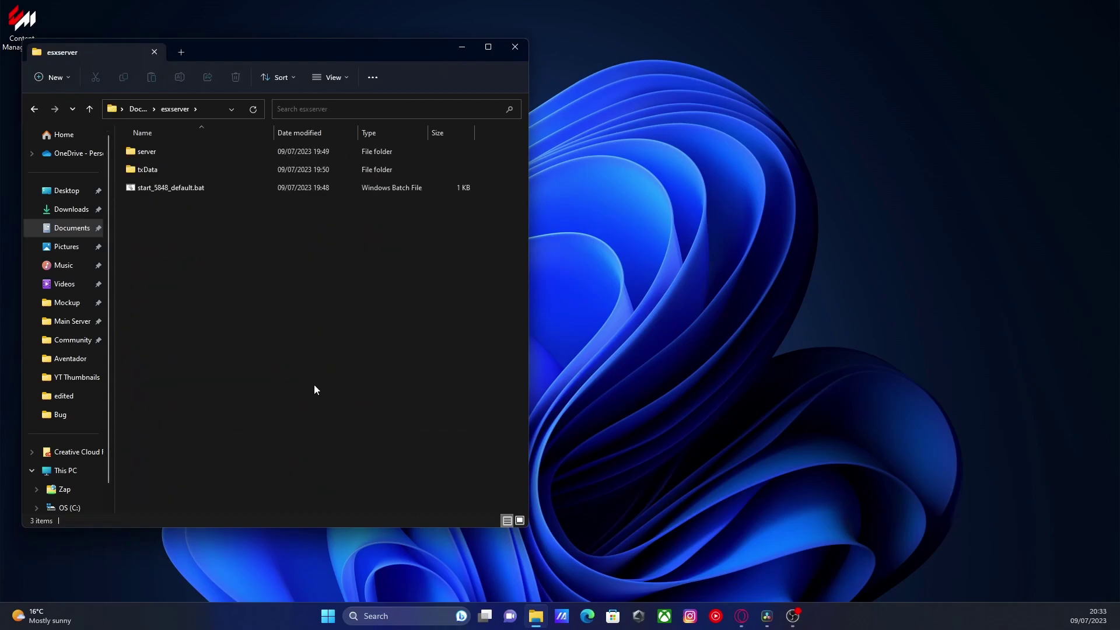
{"action": "left_click", "coordinate": [160, 190]}
{"action": "double_click", "coordinate": [159, 190]}
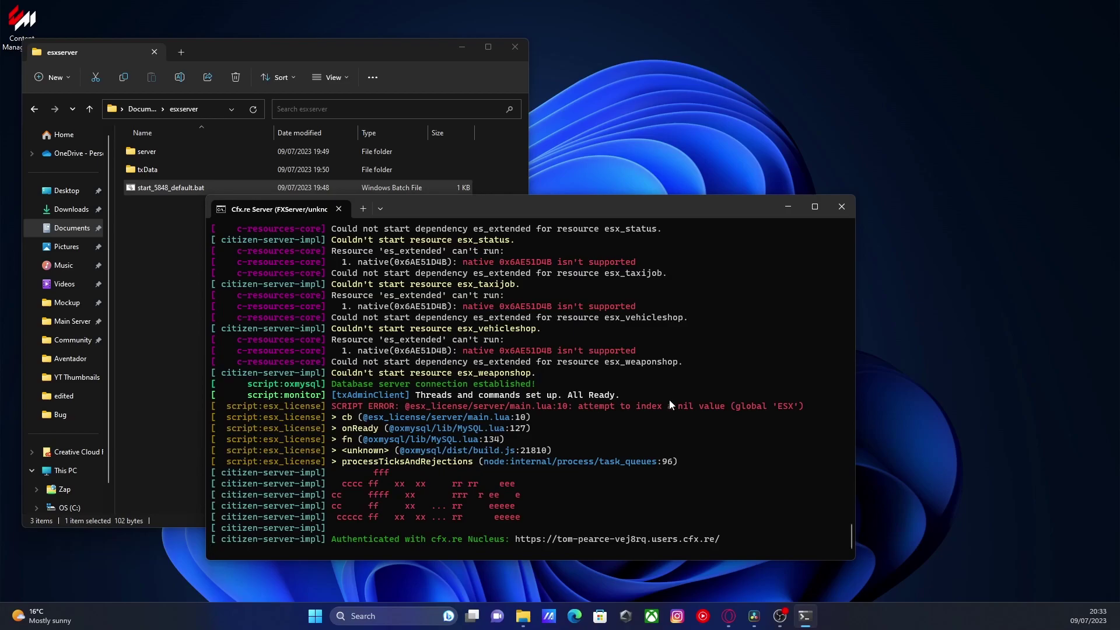
{"action": "left_click", "coordinate": [839, 203]}
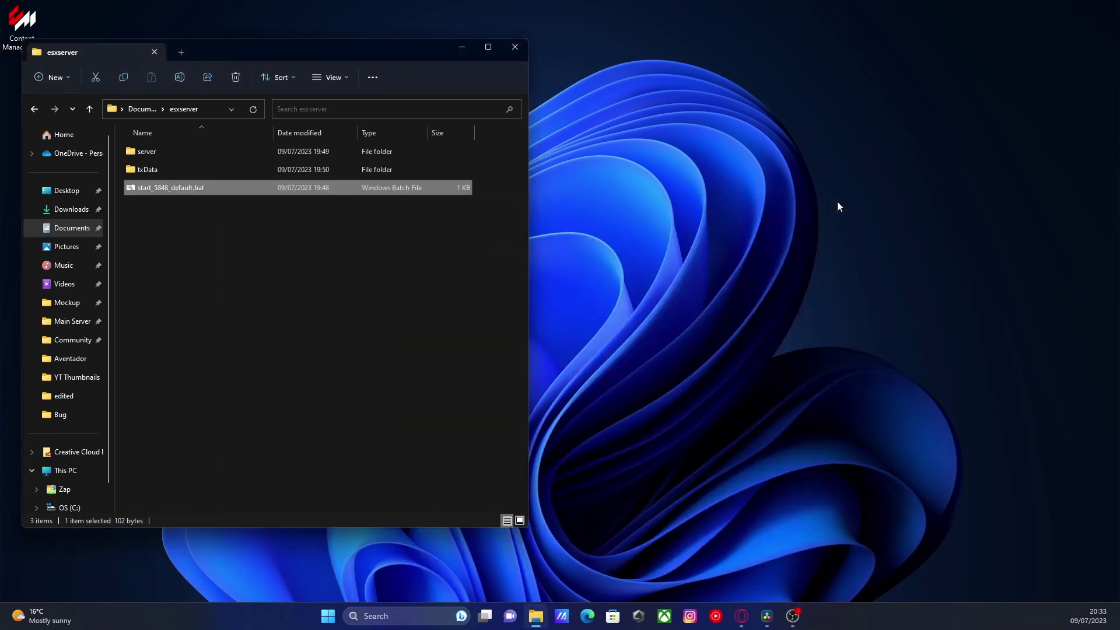